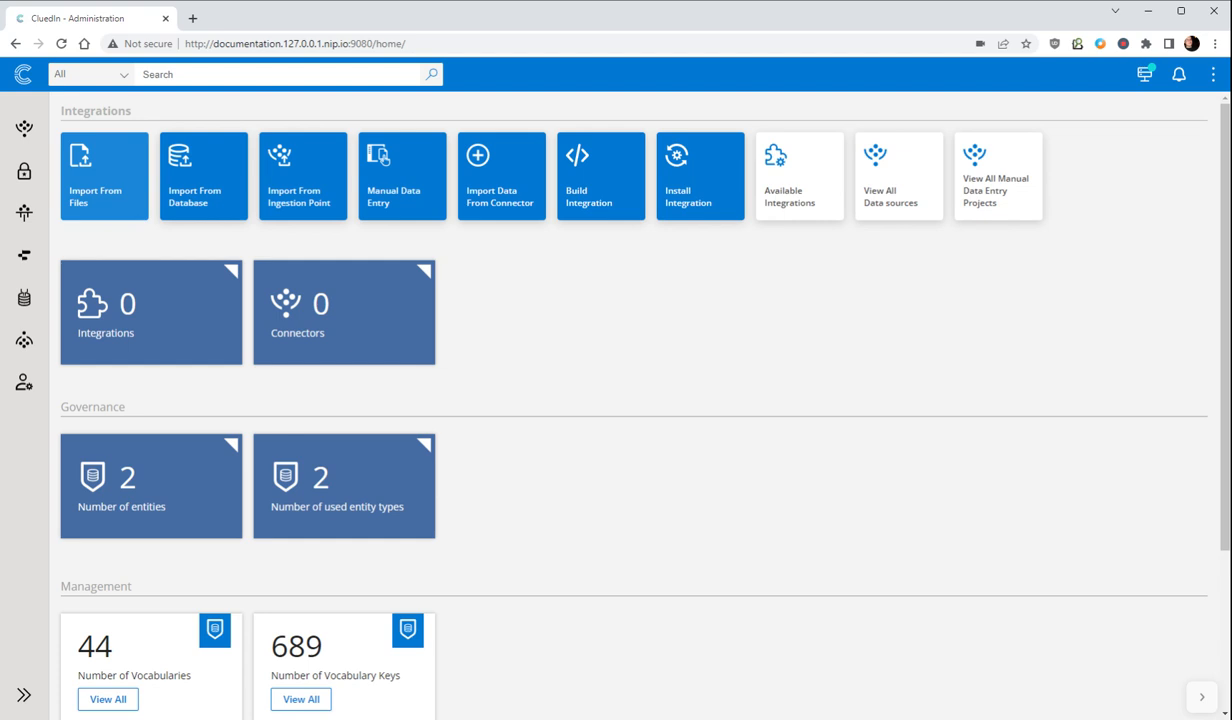
{"action": "left_click", "coordinate": [82, 186]}
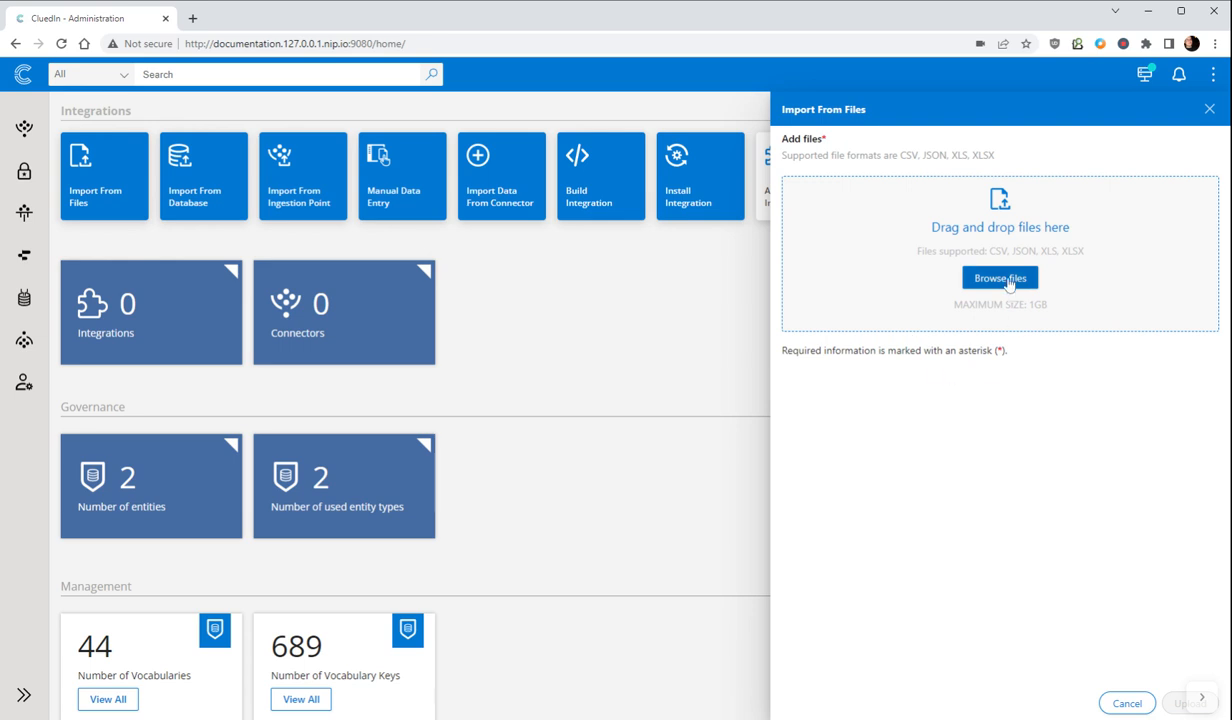
{"action": "left_click", "coordinate": [1009, 284]}
{"action": "left_click", "coordinate": [1122, 702]}
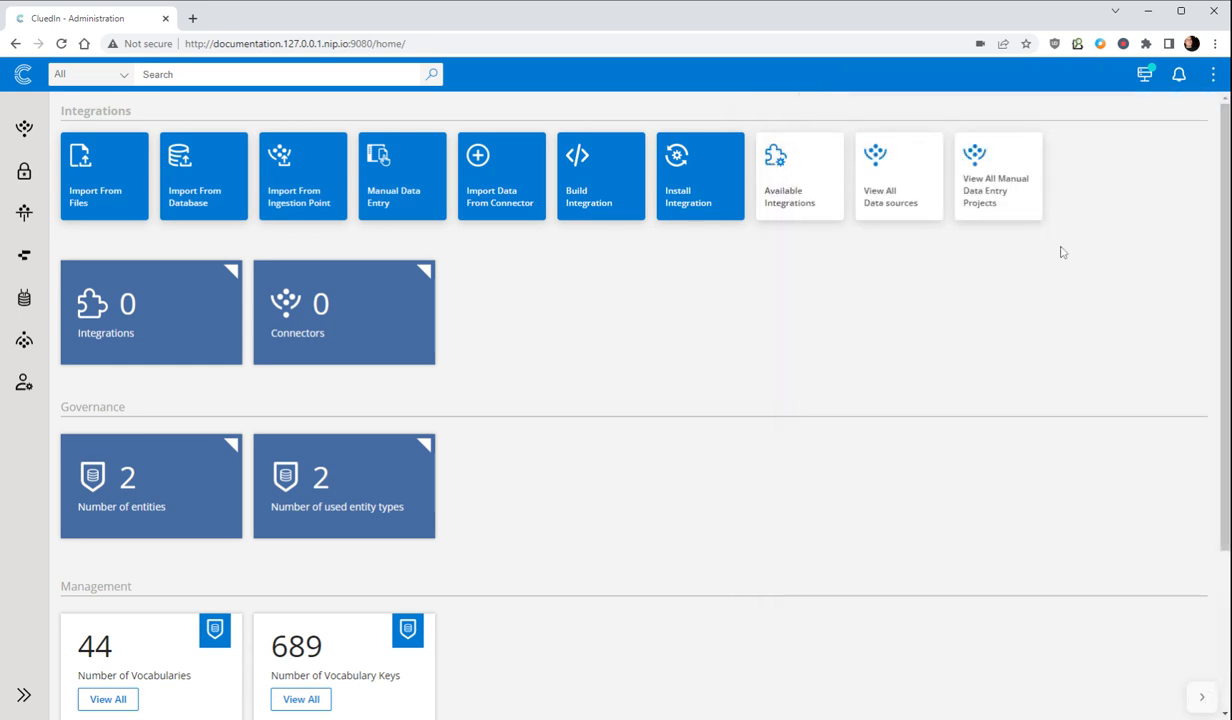
Step: Check the "Allow basic XLS file upload" setting among the administration feature flags
{"action": "left_click", "coordinate": [24, 384]}
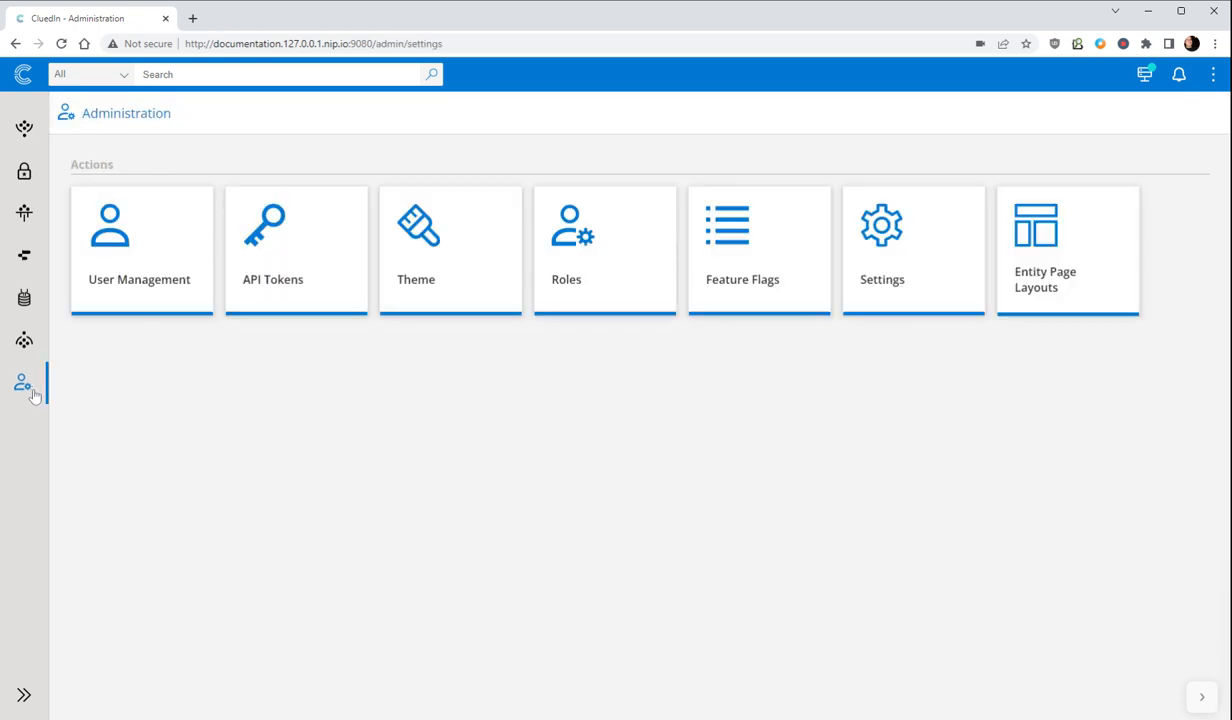
{"action": "left_click", "coordinate": [785, 302]}
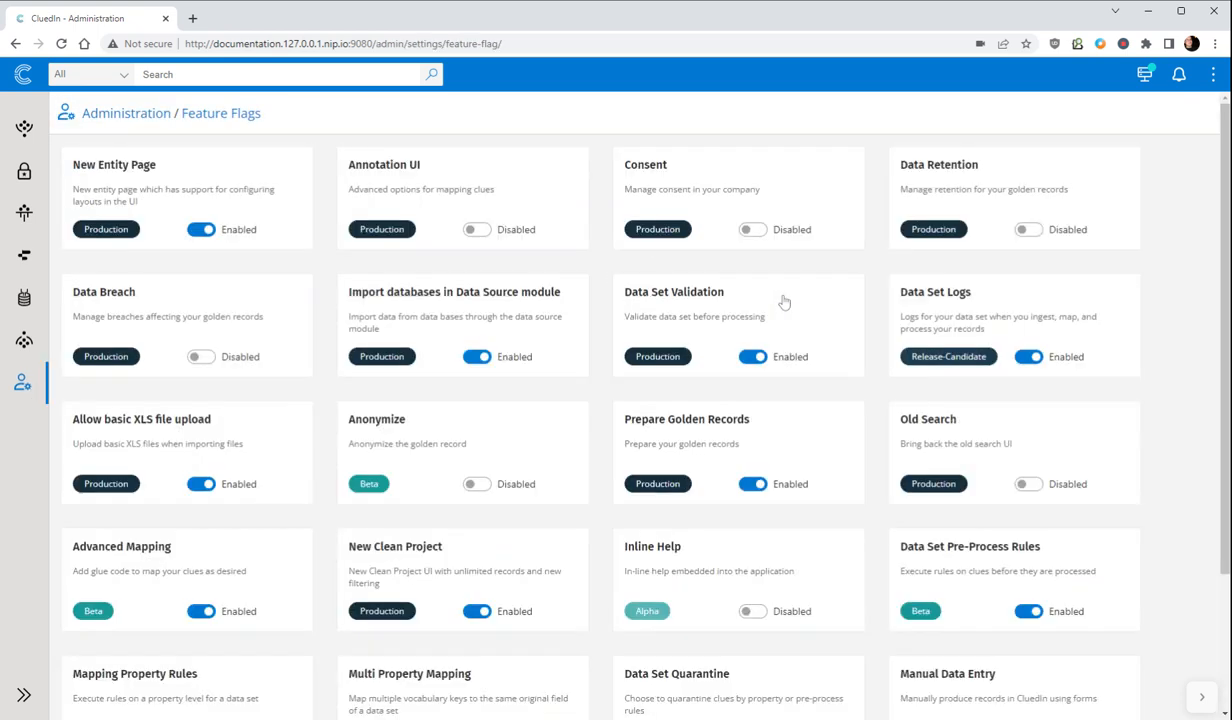
{"action": "left_click_drag", "start_coordinate": [102, 419], "coordinate": [162, 419]}
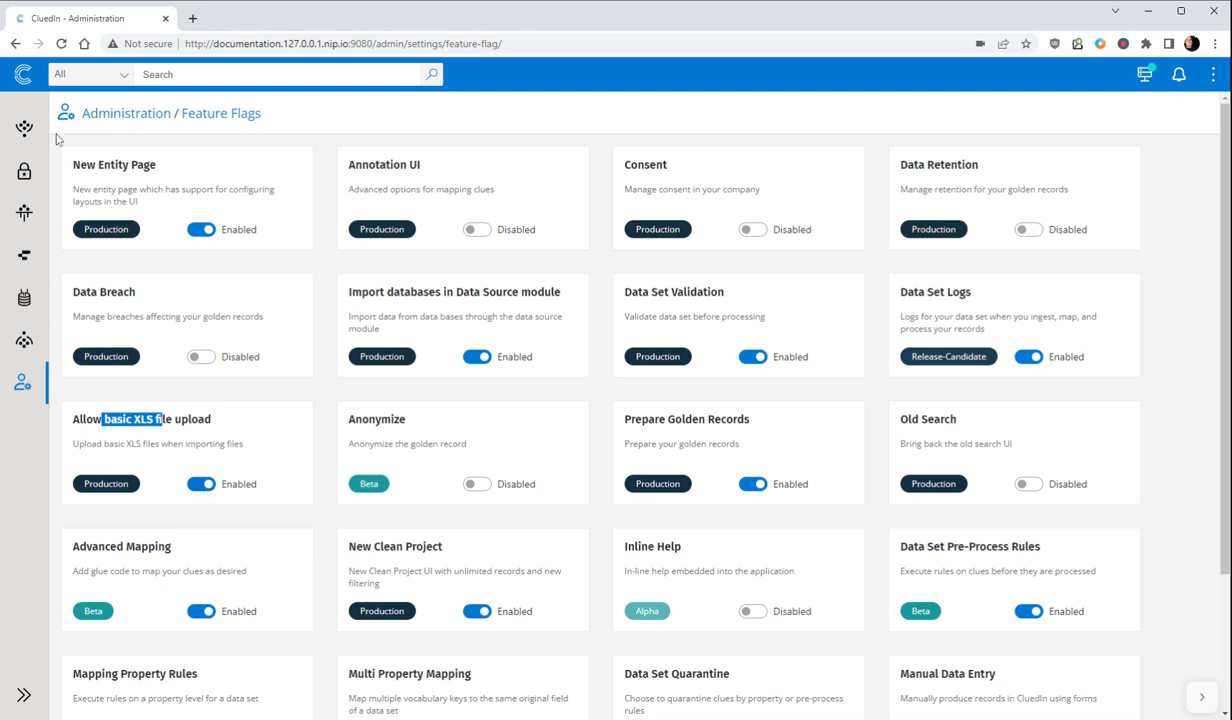
Step: Import Employee-Data.csv from files, assign it to the group HR, and upload it
{"action": "left_click", "coordinate": [25, 80]}
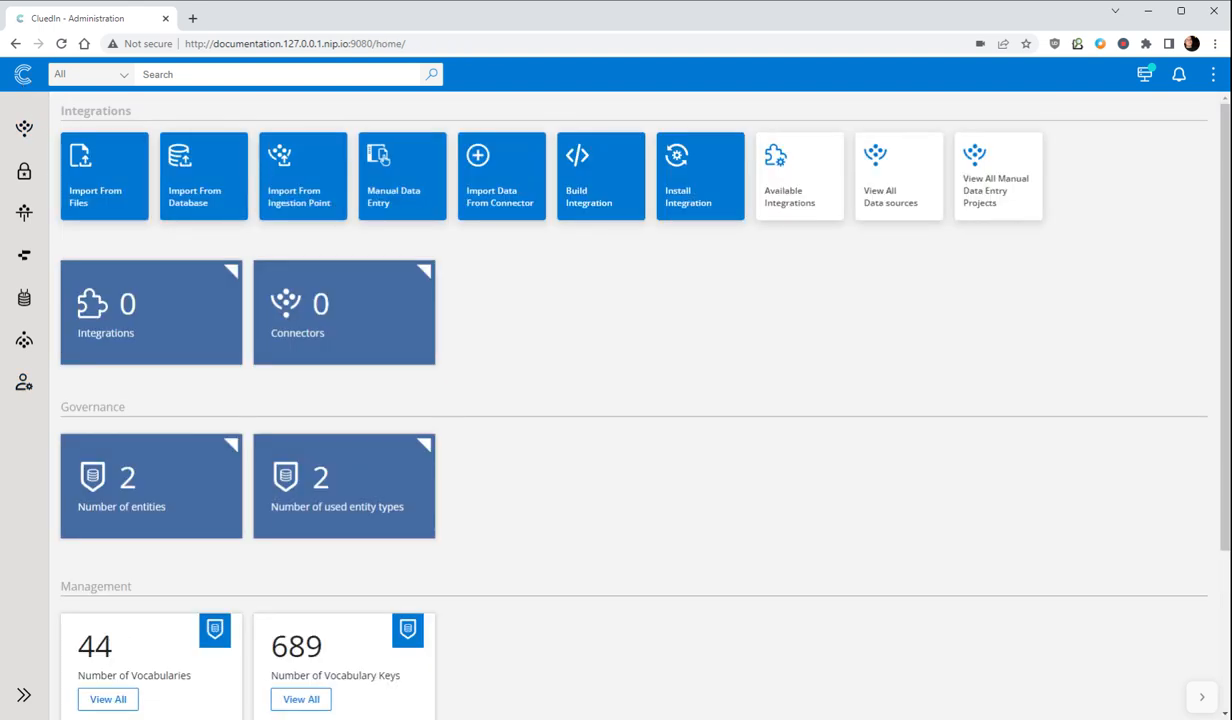
{"action": "left_click", "coordinate": [120, 152]}
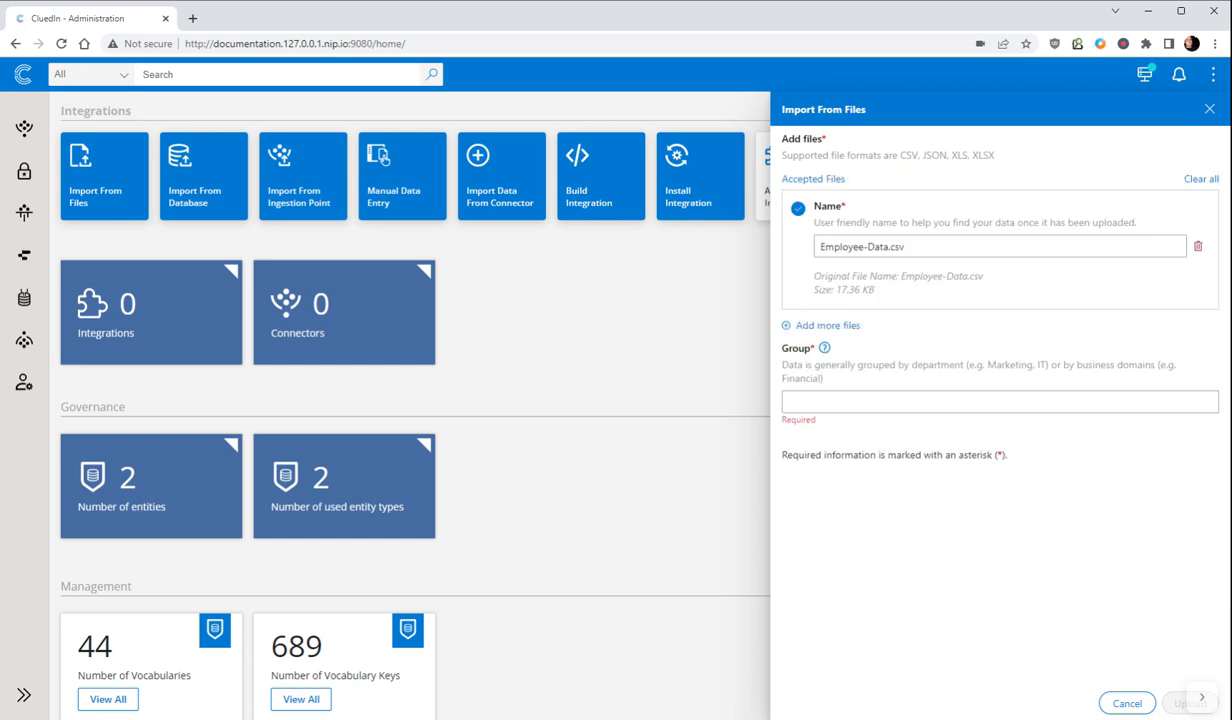
{"action": "left_click", "coordinate": [963, 397]}
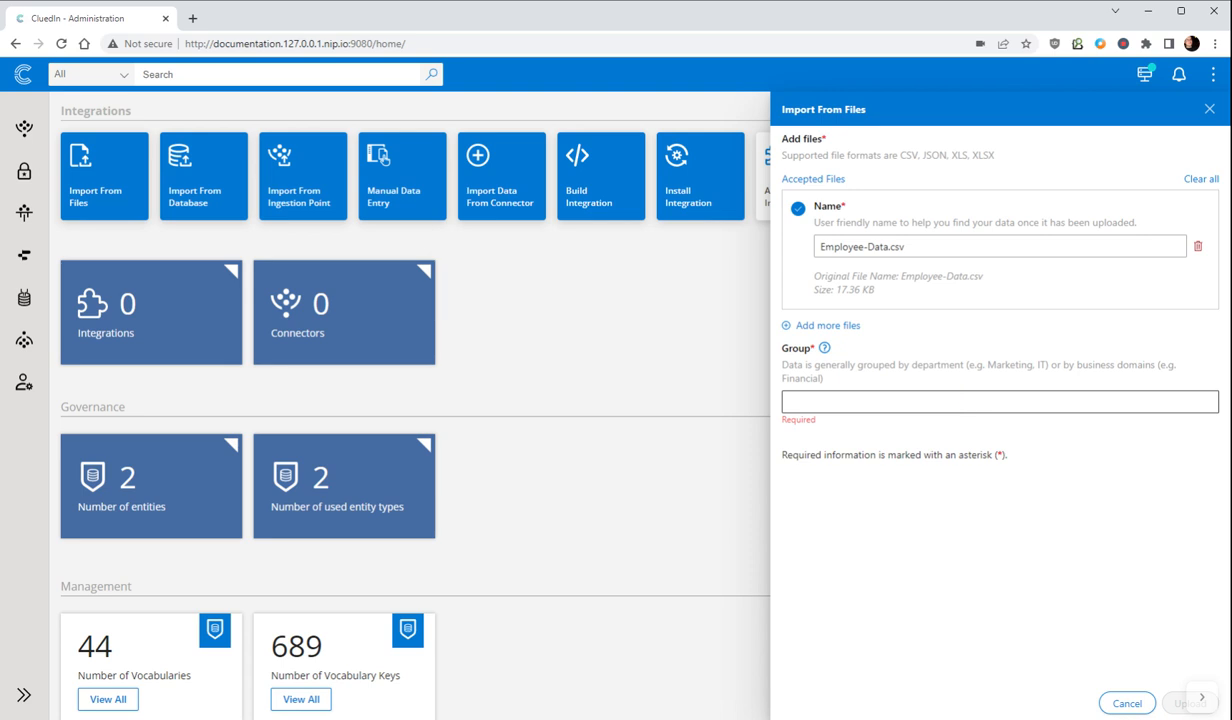
{"action": "left_click", "coordinate": [963, 400]}
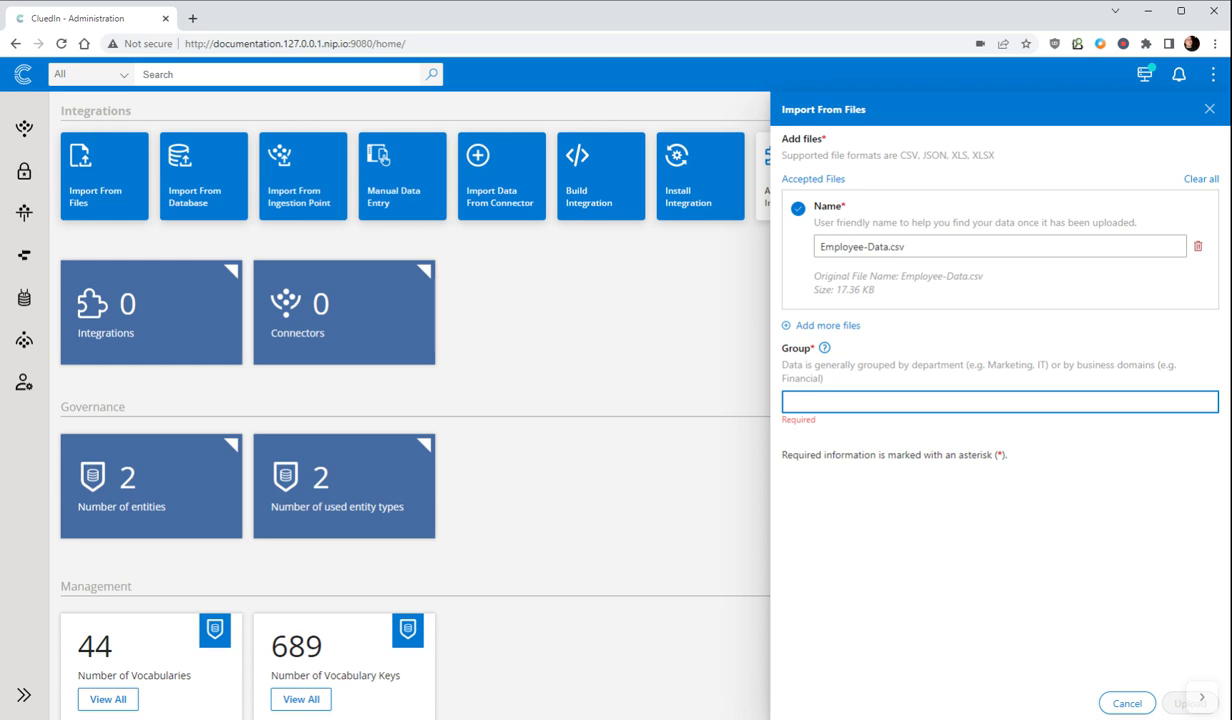
{"action": "type", "text": "HR"}
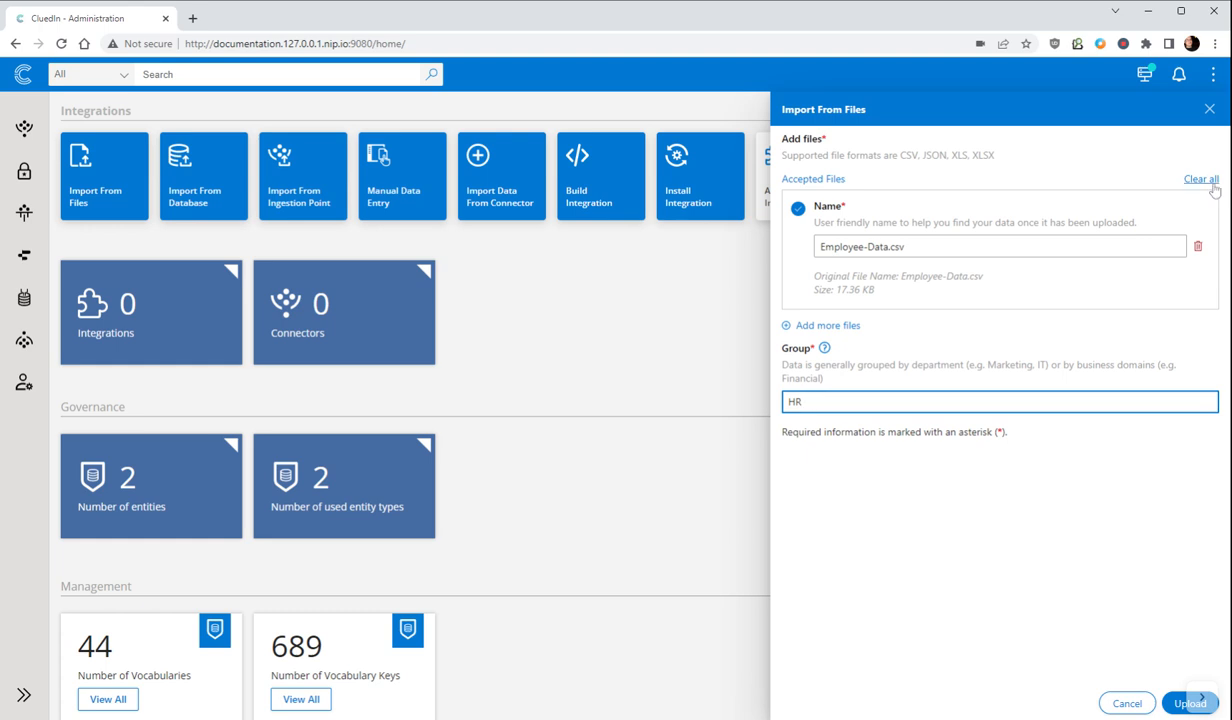
{"action": "left_click", "coordinate": [1186, 703]}
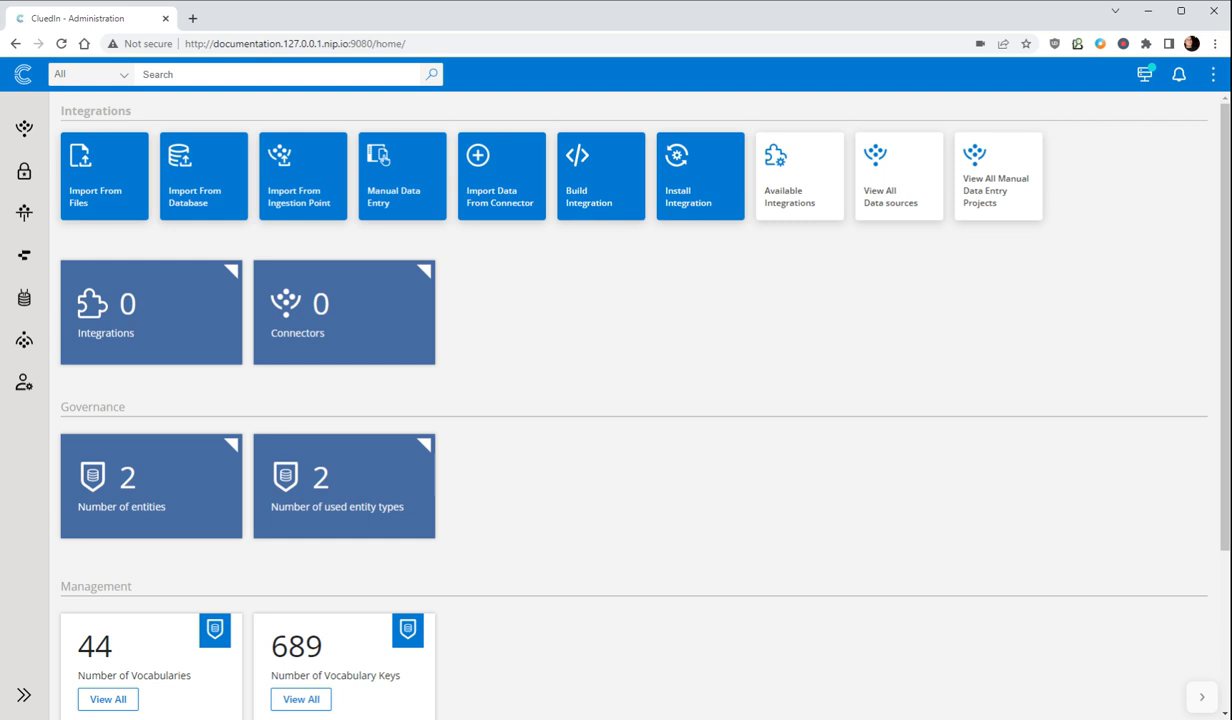
Step: Open the Employee-Data.csv data source in the HR group and review its data set's size, mapping status and user permissions
{"action": "left_click", "coordinate": [900, 216]}
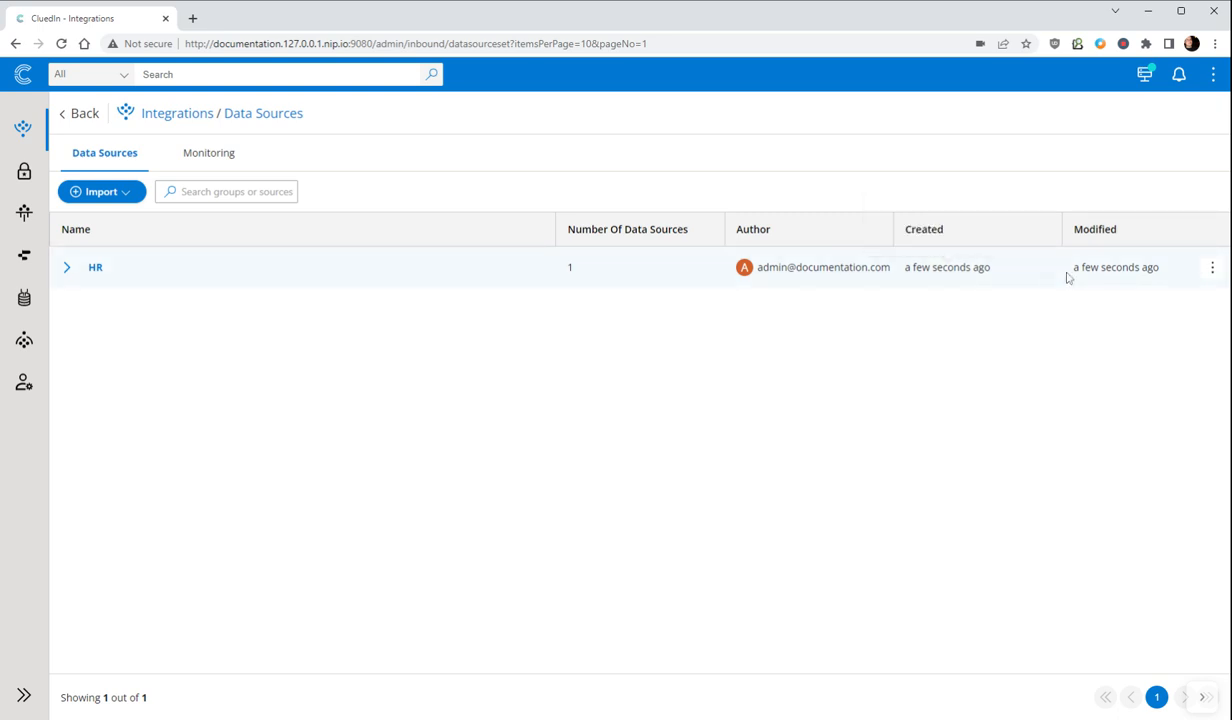
{"action": "triple_click", "coordinate": [822, 272]}
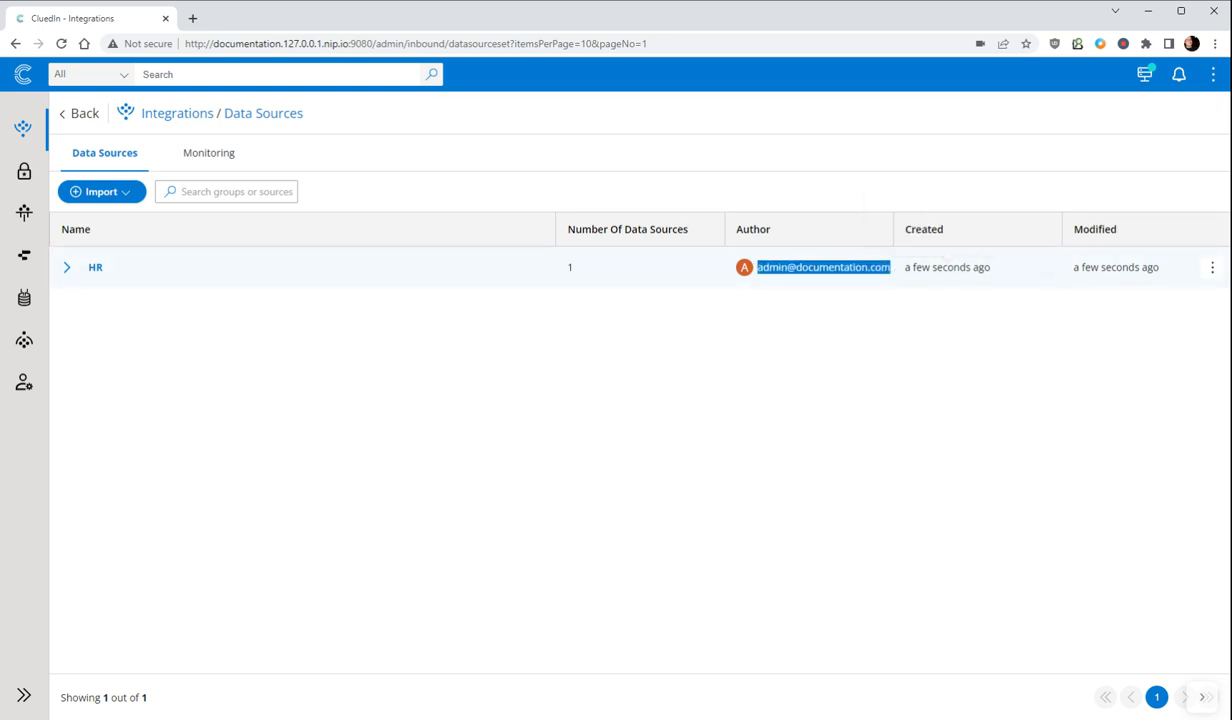
{"action": "left_click", "coordinate": [67, 269]}
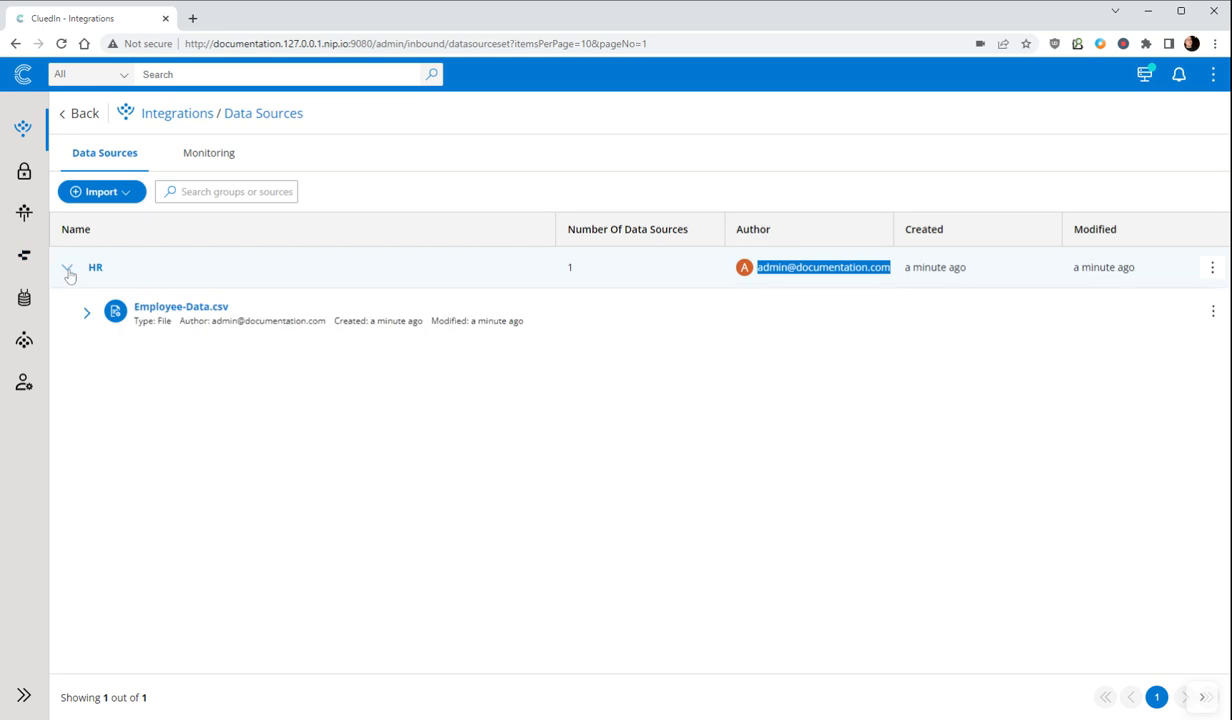
{"action": "left_click", "coordinate": [193, 313]}
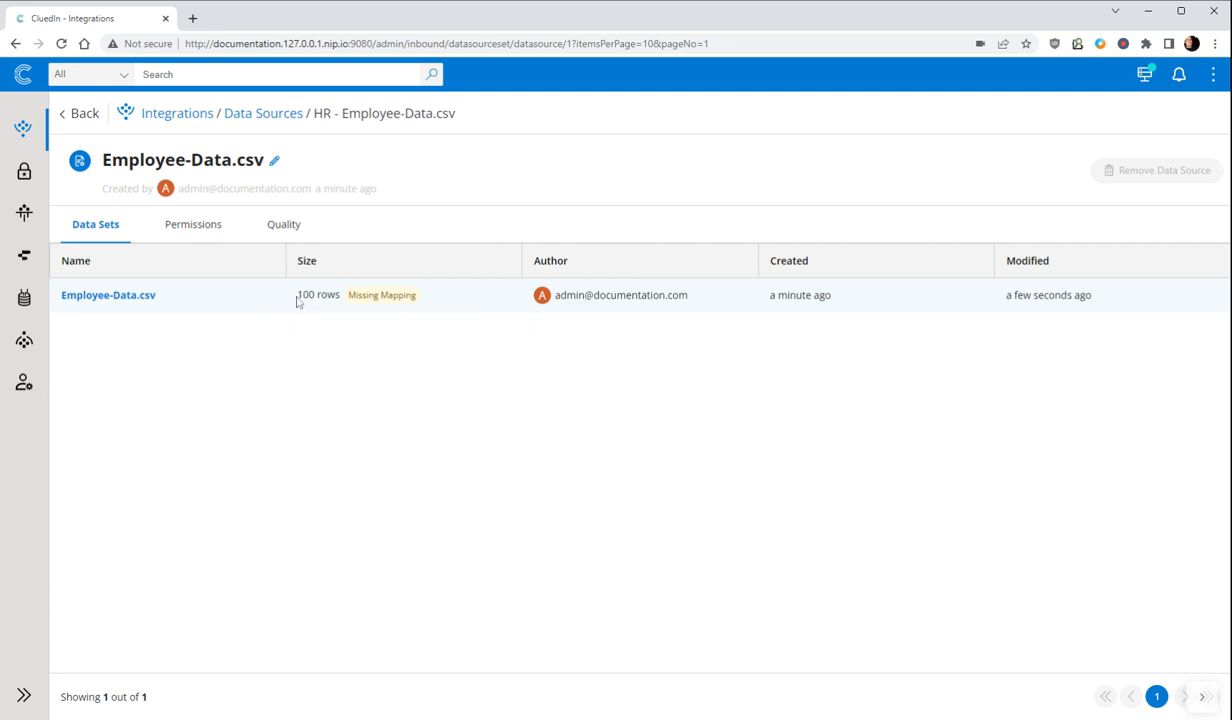
{"action": "left_click_drag", "start_coordinate": [297, 298], "coordinate": [341, 300]}
{"action": "mouse_move", "coordinate": [385, 305]}
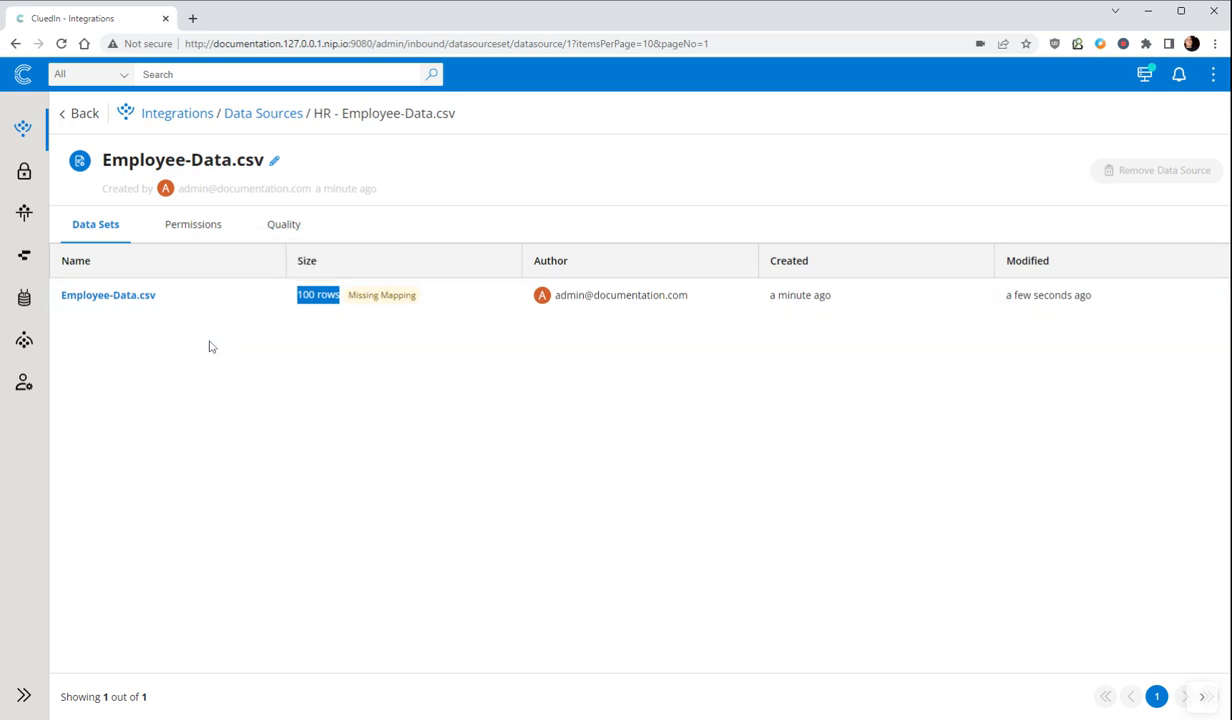
{"action": "left_click", "coordinate": [203, 228]}
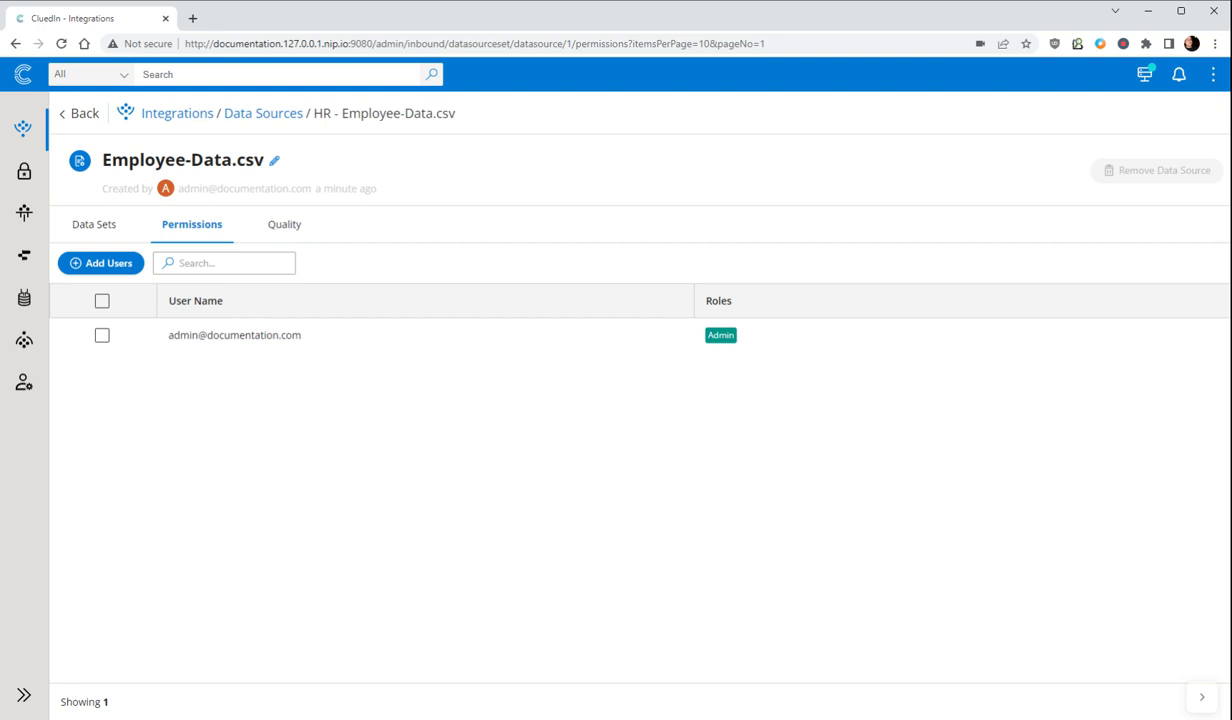
Step: Set the data source's Source to Management and its Source Quality to about four-fifths of the way toward Higher Quality, and save
{"action": "left_click", "coordinate": [275, 222]}
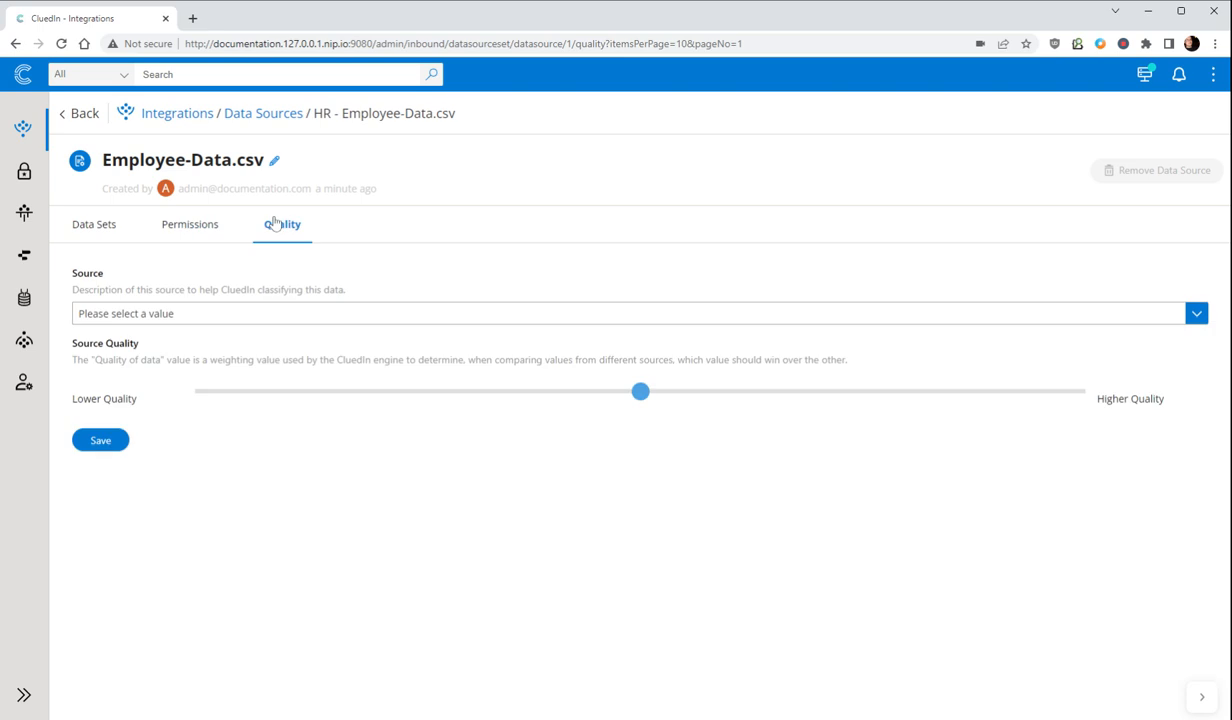
{"action": "left_click", "coordinate": [296, 321]}
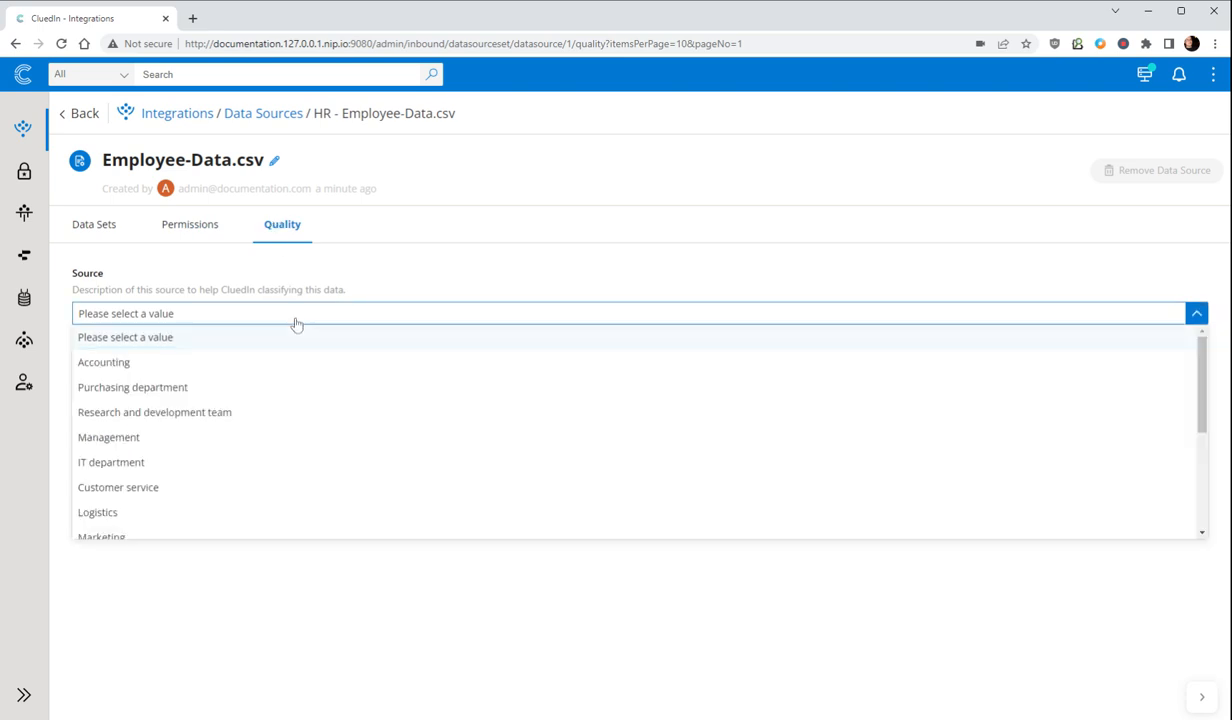
{"action": "left_click", "coordinate": [368, 289]}
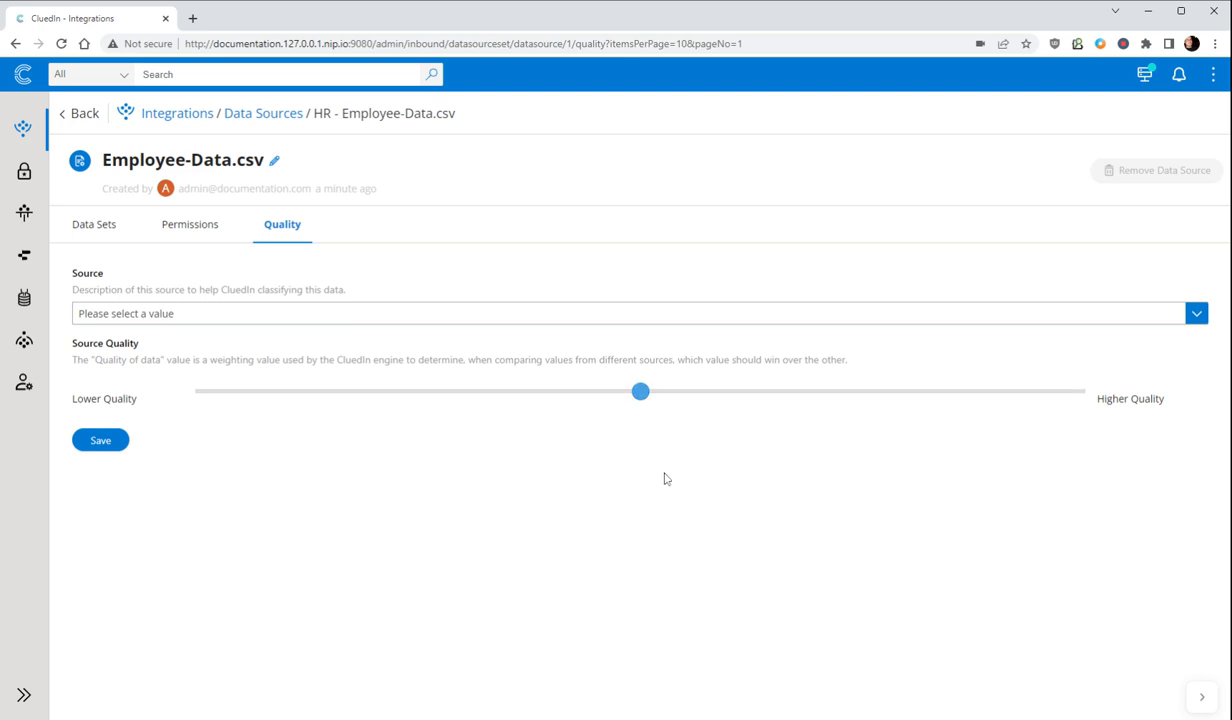
{"action": "left_click_drag", "start_coordinate": [686, 399], "coordinate": [912, 402]}
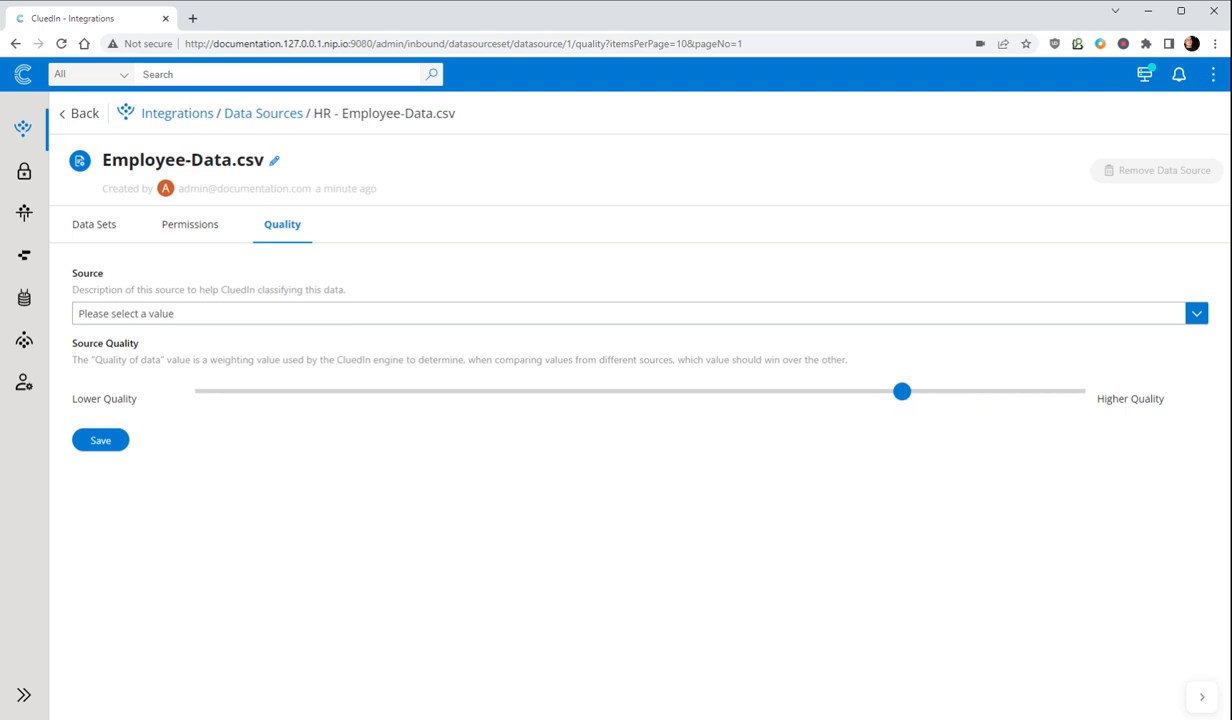
{"action": "left_click", "coordinate": [735, 320]}
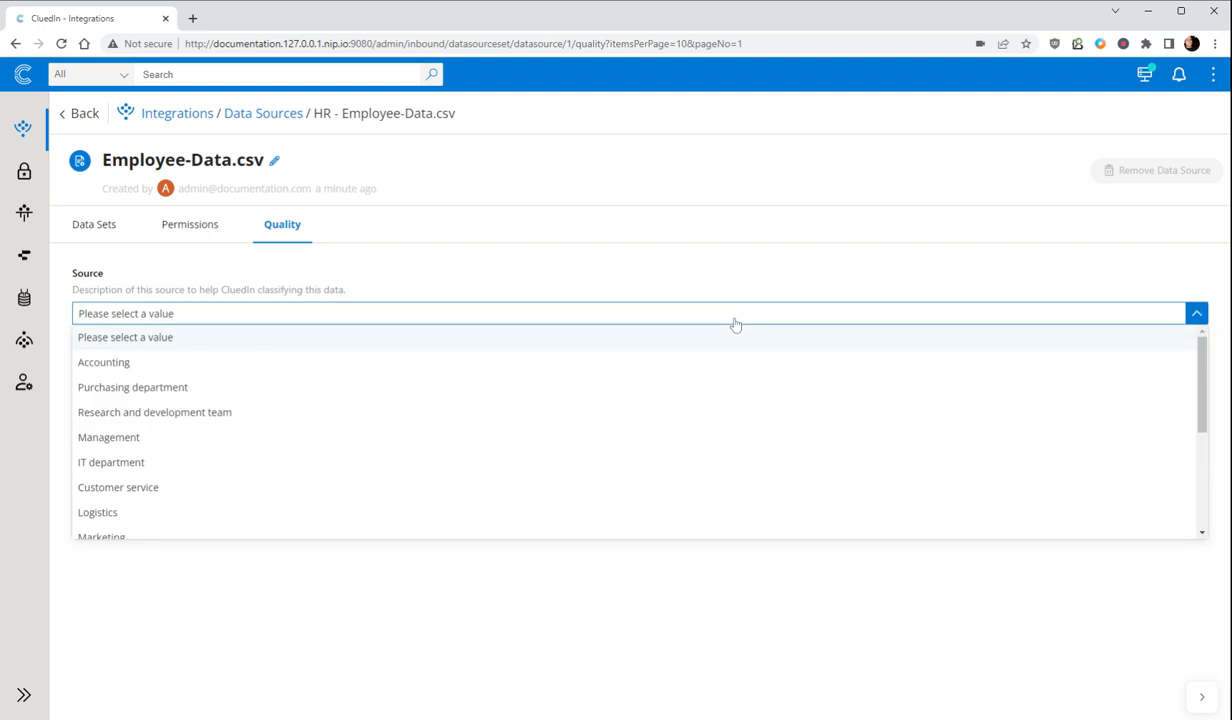
{"action": "scroll", "coordinate": [305, 482], "scroll_direction": "down", "scroll_amount": 2}
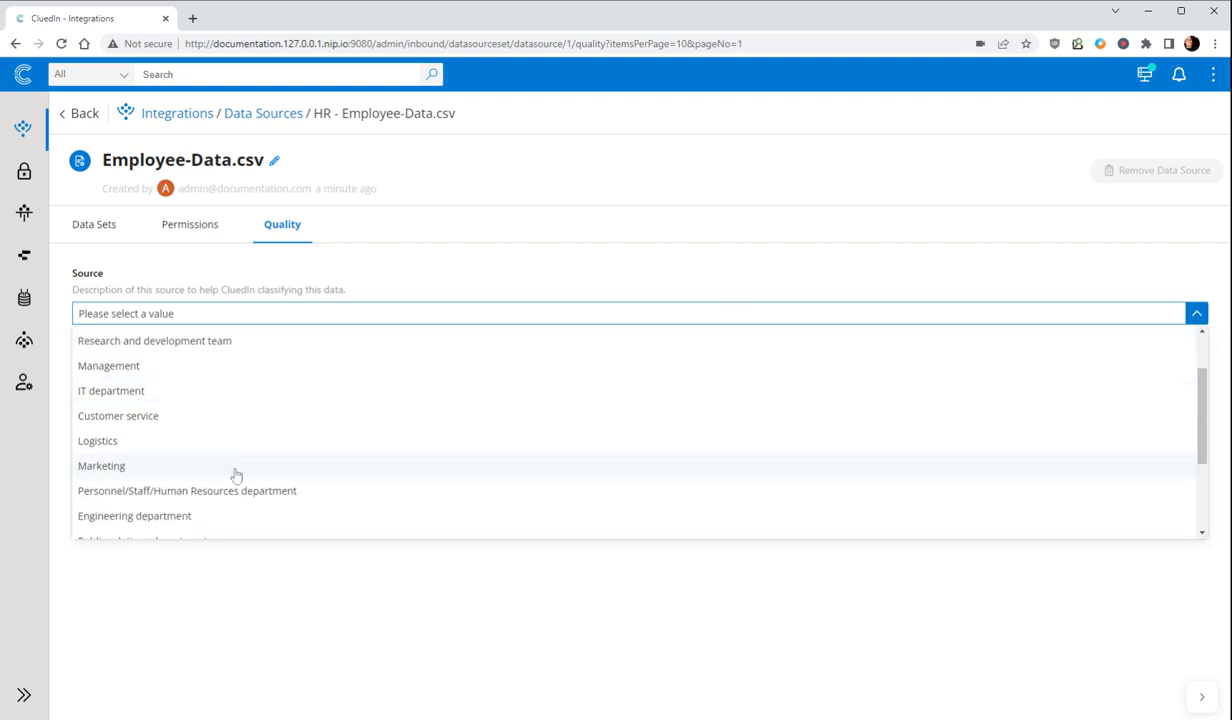
{"action": "scroll", "coordinate": [234, 475], "scroll_direction": "down", "scroll_amount": 1}
{"action": "scroll", "coordinate": [234, 476], "scroll_direction": "down", "scroll_amount": 1}
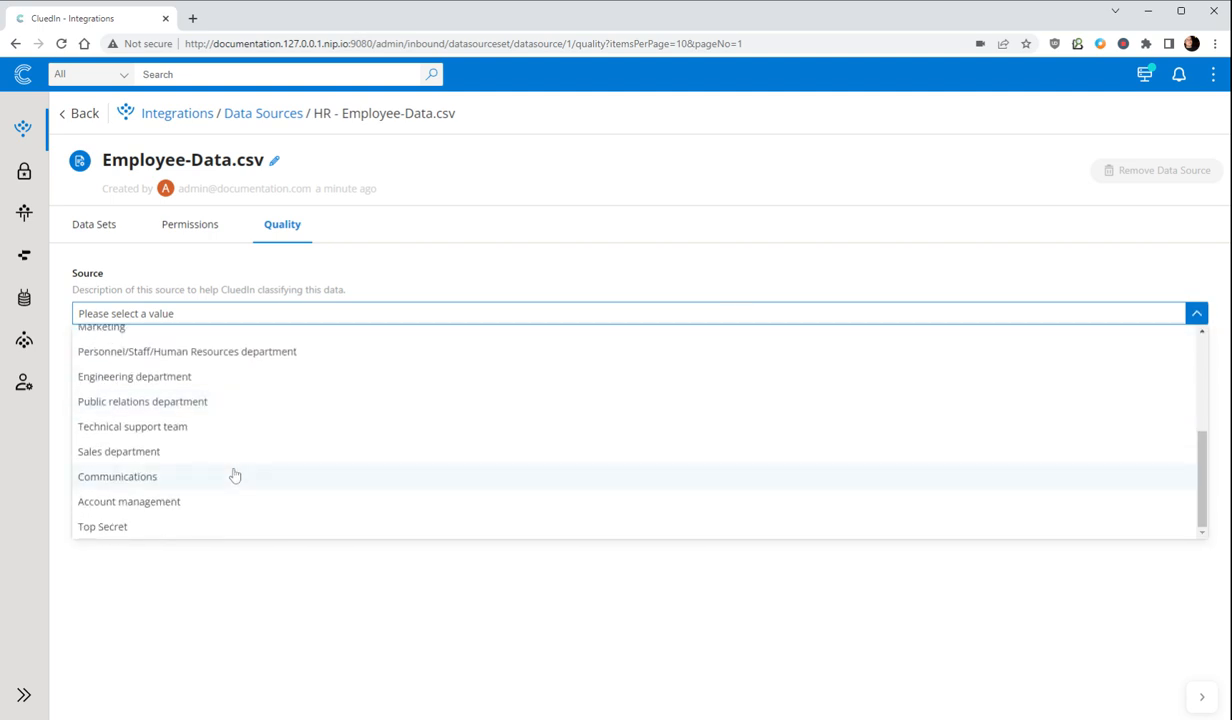
{"action": "scroll", "coordinate": [234, 475], "scroll_direction": "up", "scroll_amount": 5}
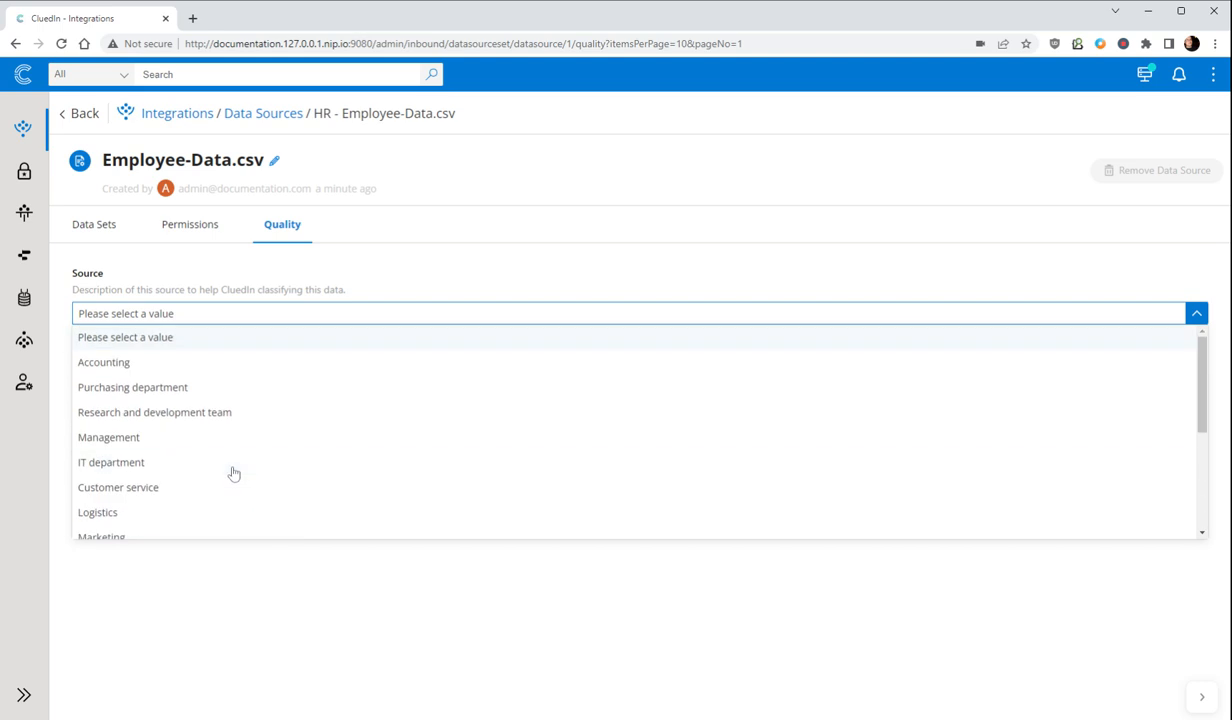
{"action": "left_click", "coordinate": [140, 435]}
{"action": "left_click", "coordinate": [104, 452]}
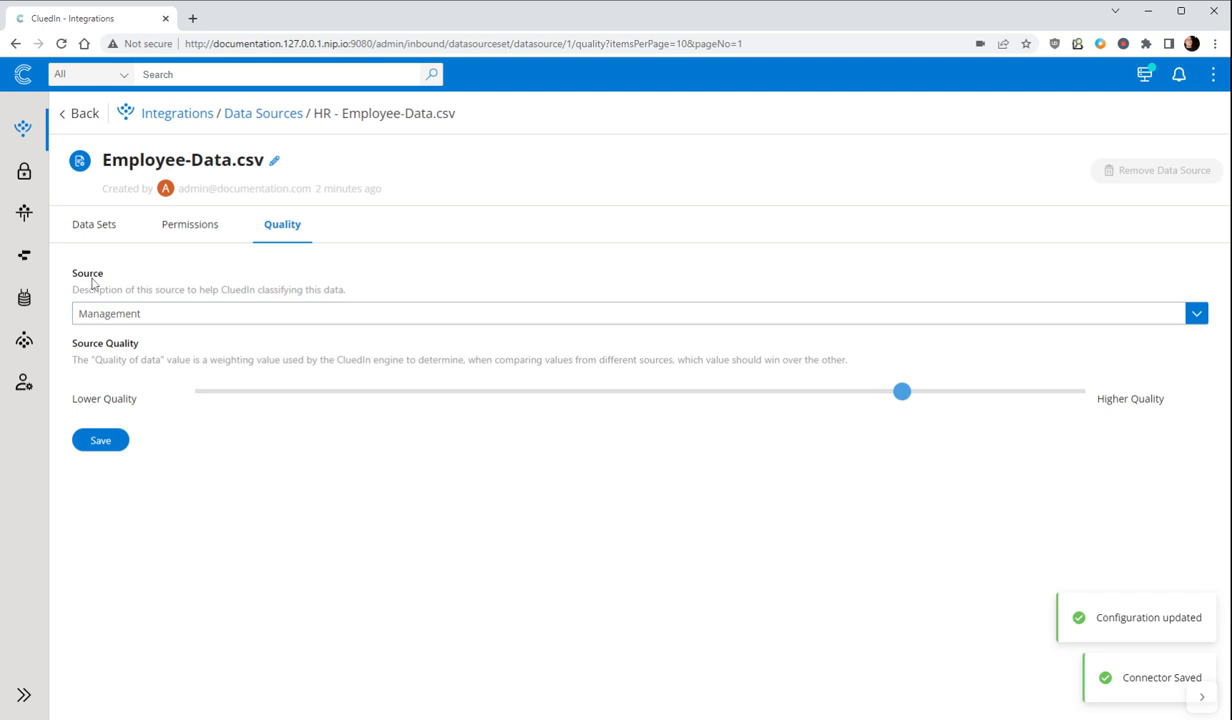
Step: Rename the data source as Employee-Data, dropping the file extension, and save the change
{"action": "left_click", "coordinate": [99, 227]}
{"action": "left_click", "coordinate": [275, 161]}
{"action": "key", "text": "shift+Left"}
{"action": "key", "text": "shift+Left"}
{"action": "key", "text": "shift+Left"}
{"action": "key", "text": "shift+Left"}
{"action": "key", "text": "shift+Left"}
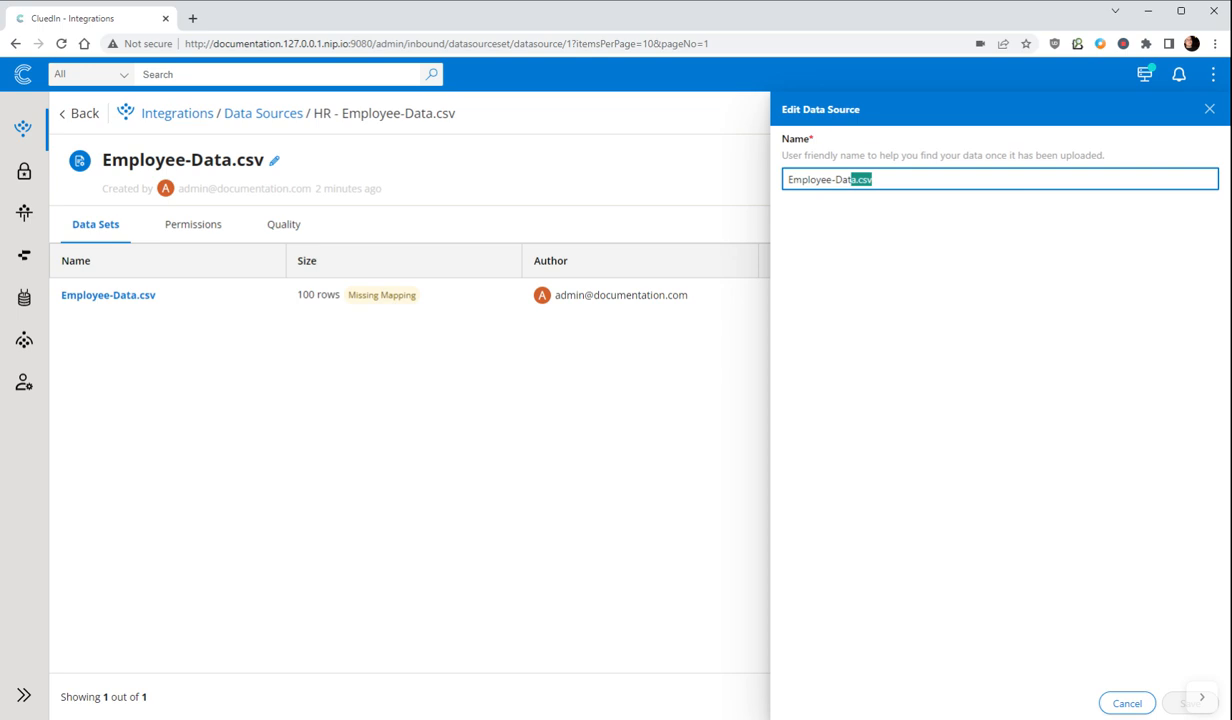
{"action": "key", "text": "BackSpace"}
{"action": "type", "text": "a"}
{"action": "left_click", "coordinate": [1188, 703]}
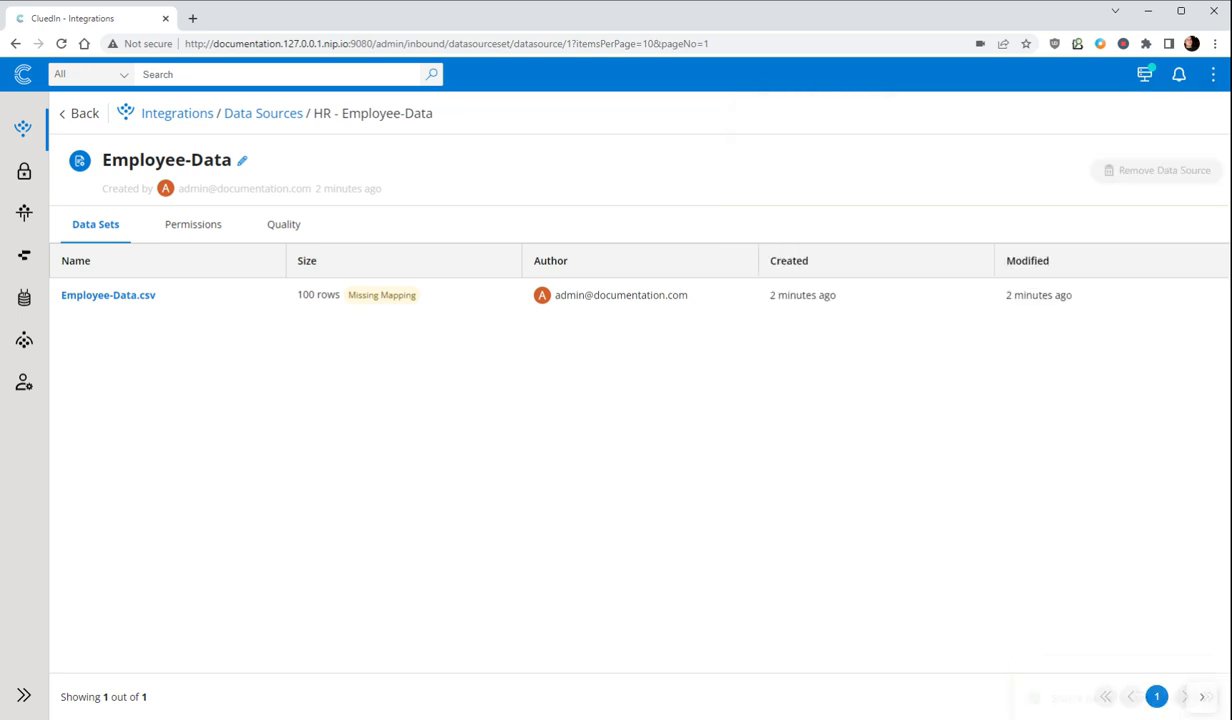
Step: Open the Employee-Data.csv data set and check the row and column counts in its preview
{"action": "left_click", "coordinate": [108, 296]}
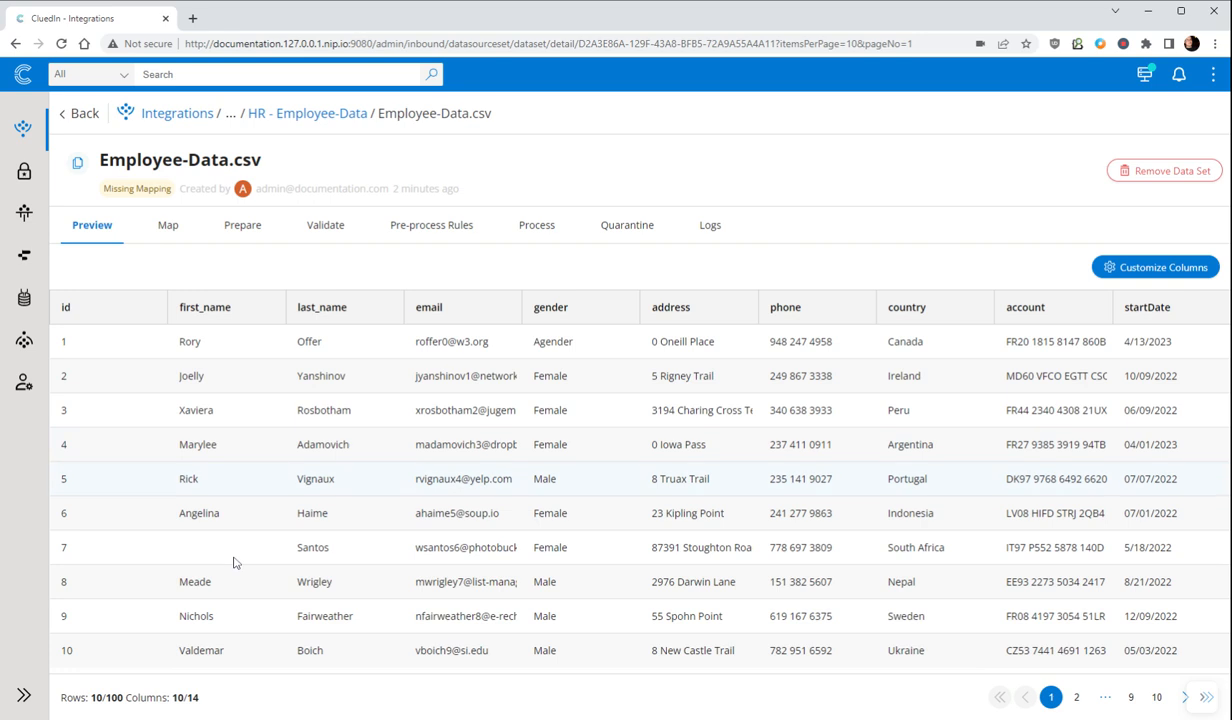
{"action": "left_click_drag", "start_coordinate": [91, 698], "coordinate": [123, 698]}
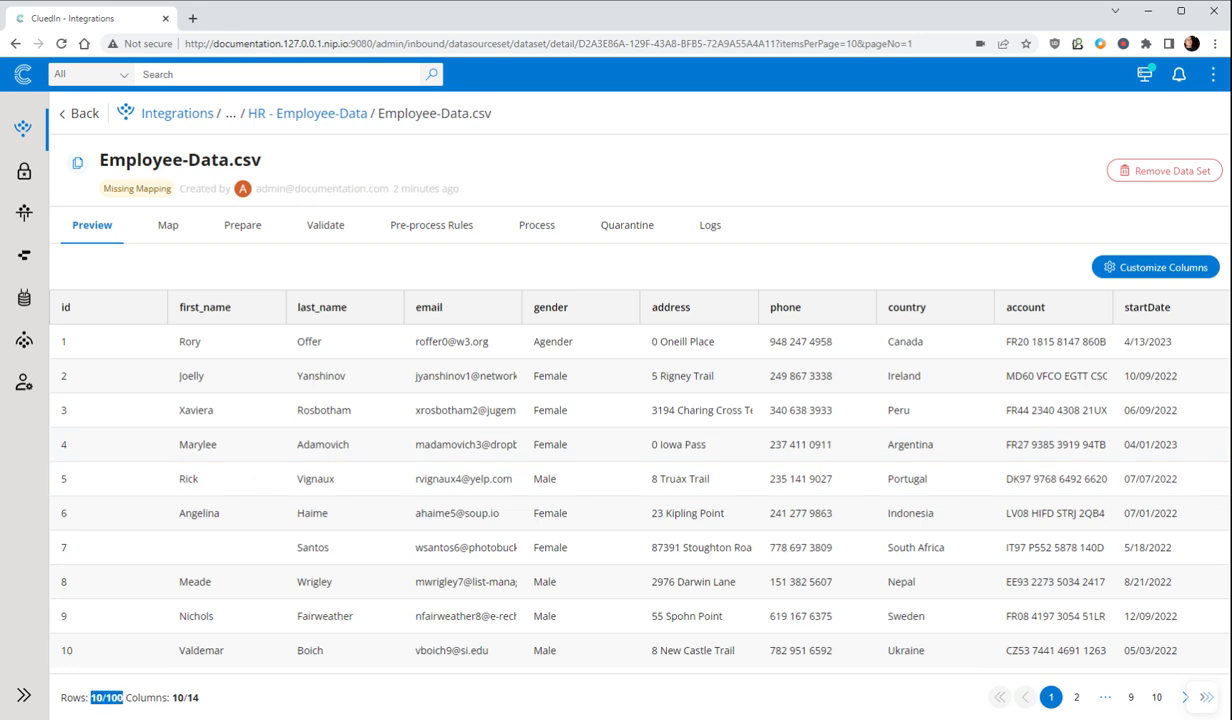
{"action": "double_click", "coordinate": [212, 698]}
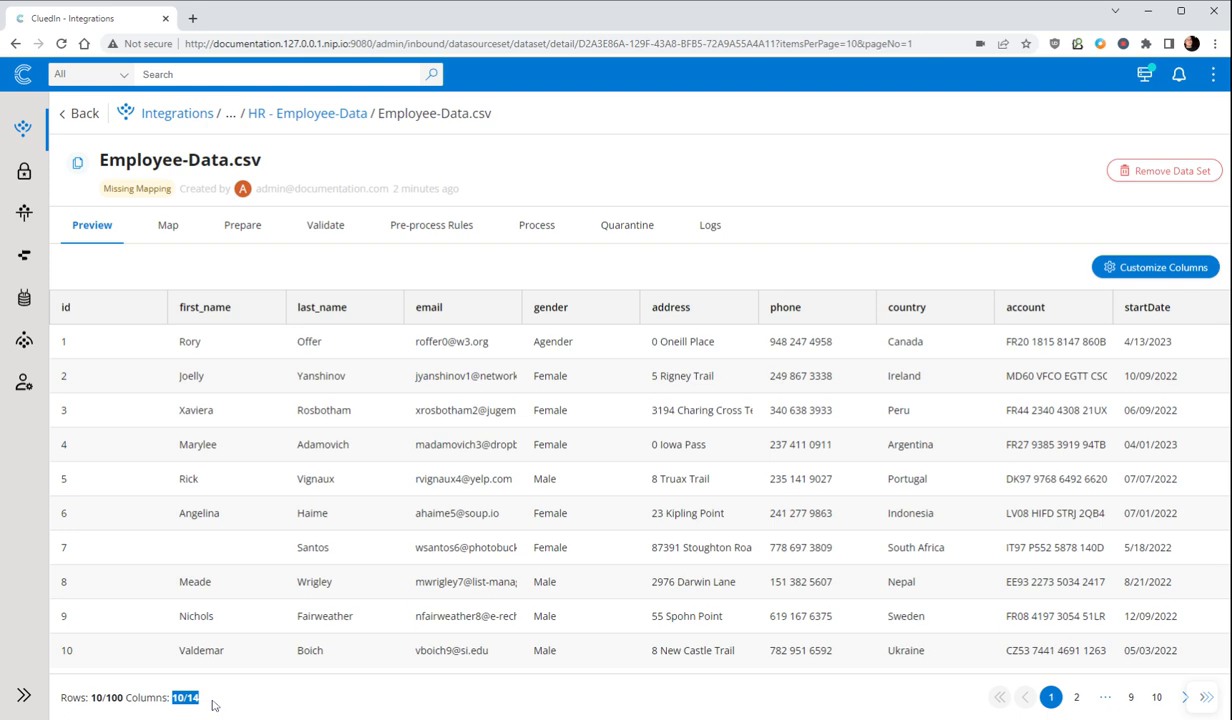
Step: Add the passport, fullName, jobTitle and reportsTo columns to the data set's preview table
{"action": "left_click", "coordinate": [1175, 270]}
{"action": "left_click", "coordinate": [1150, 144]}
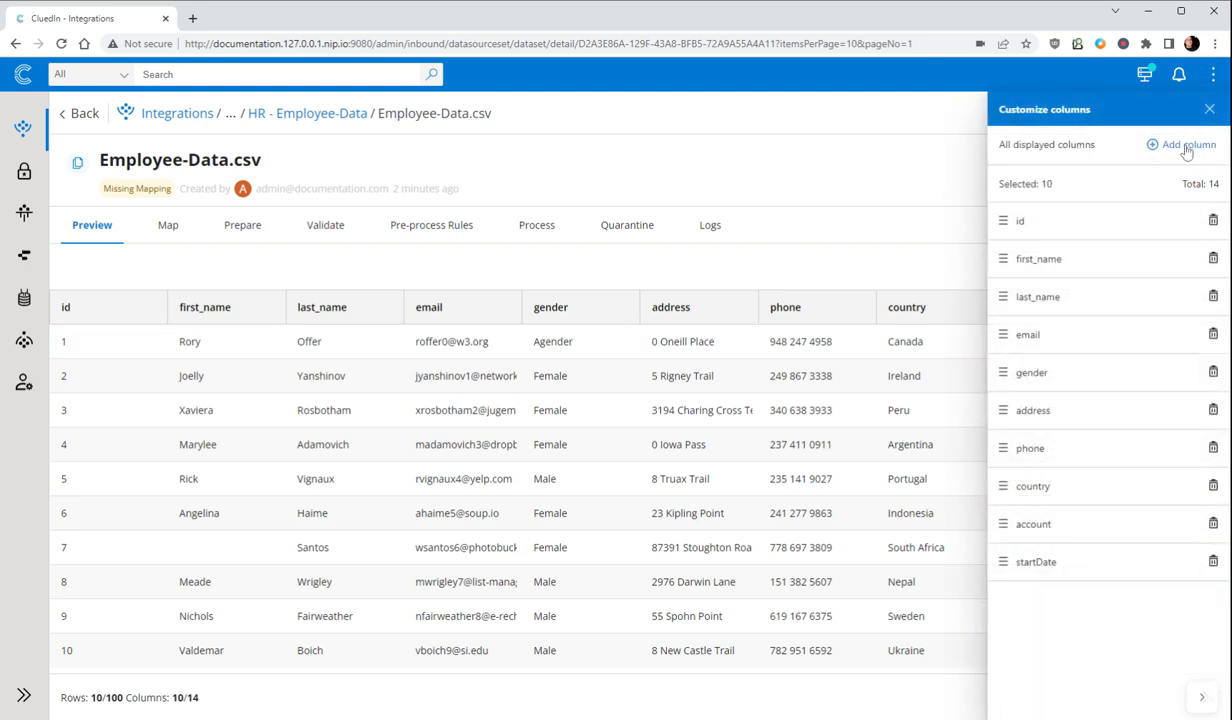
{"action": "left_click", "coordinate": [445, 405]}
{"action": "left_click", "coordinate": [445, 371]}
{"action": "left_click", "coordinate": [445, 337]}
{"action": "left_click", "coordinate": [445, 303]}
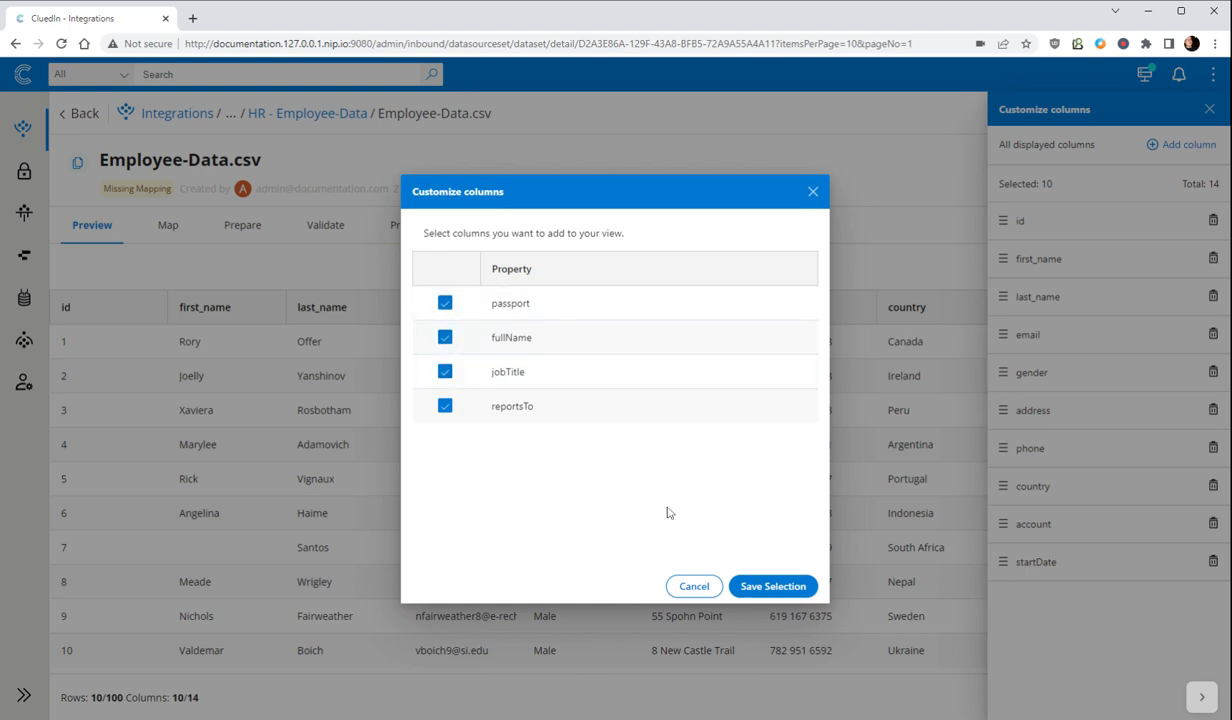
{"action": "left_click", "coordinate": [772, 586]}
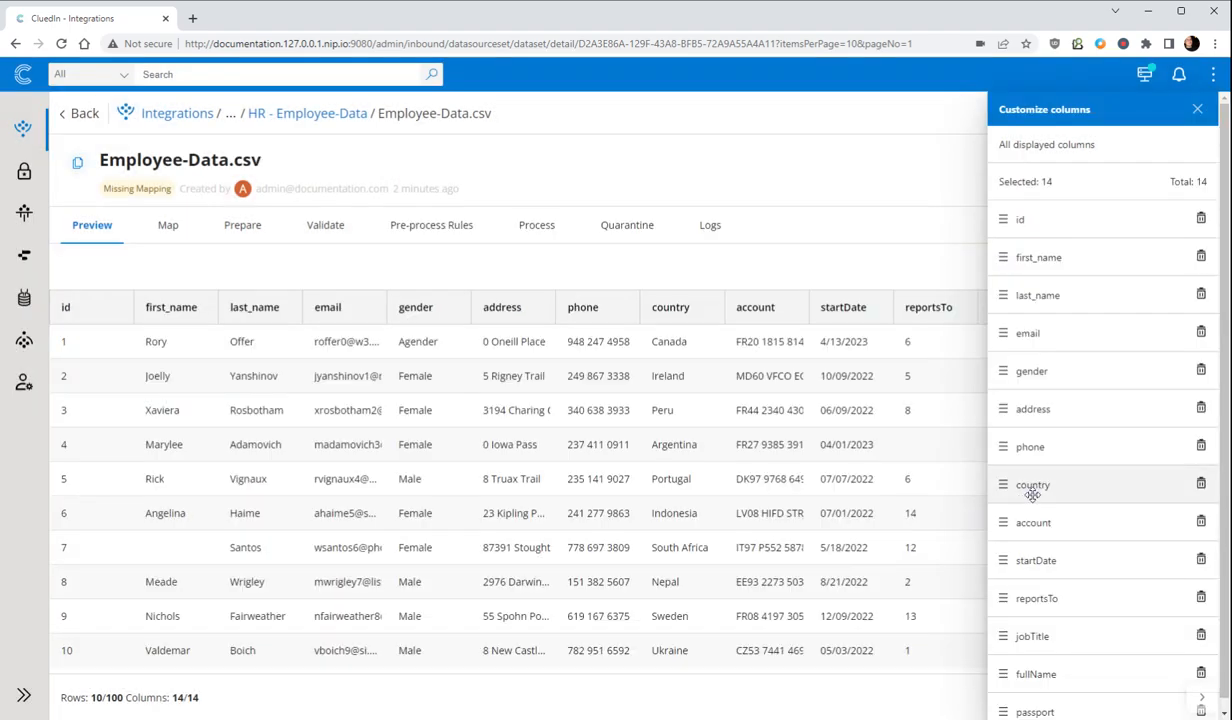
{"action": "left_click", "coordinate": [1197, 109]}
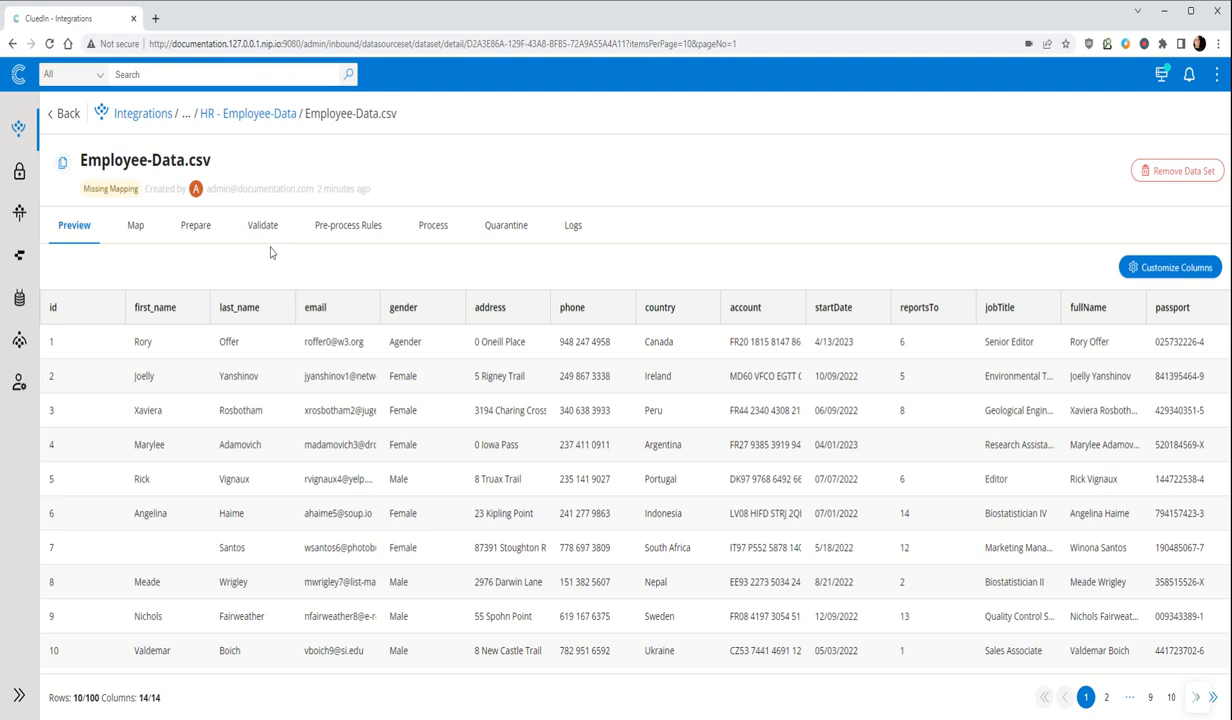
Step: Start a new file import with Companies.csv, Contacts.csv, ContactsAddLater.csv, Employees.csv, Persons.csv and the two Products.csv files, and review the accepted files
{"action": "left_click", "coordinate": [19, 78]}
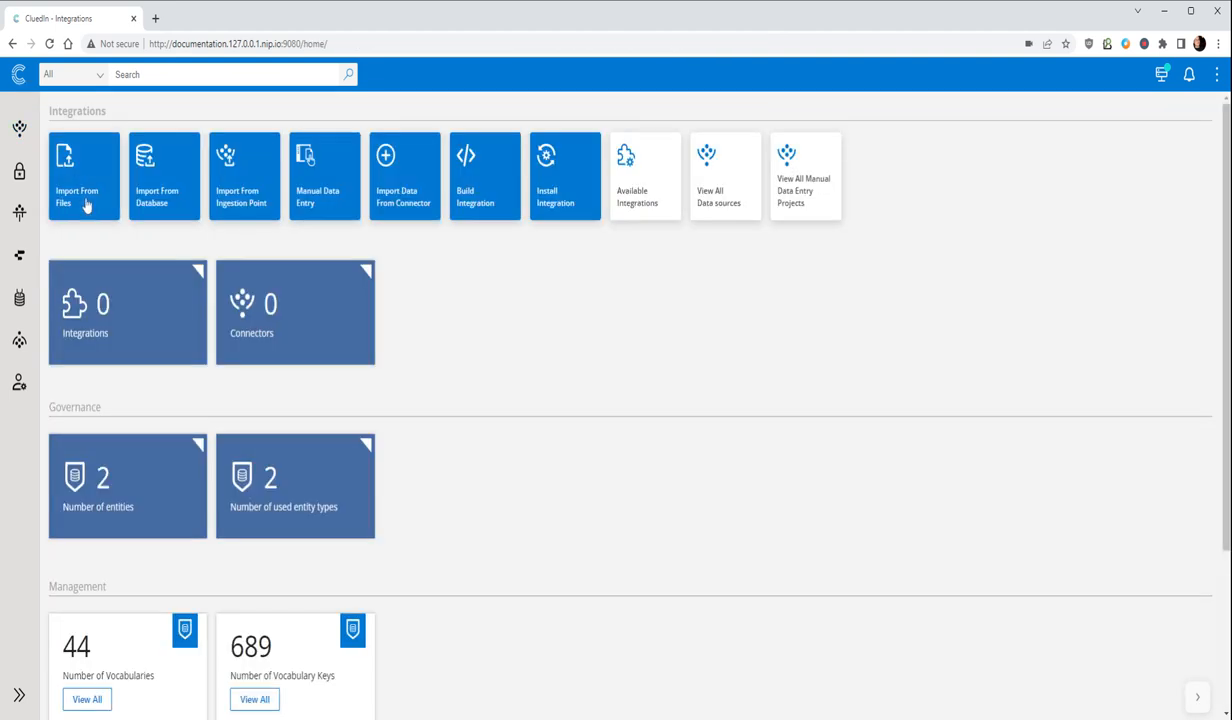
{"action": "left_click", "coordinate": [86, 205]}
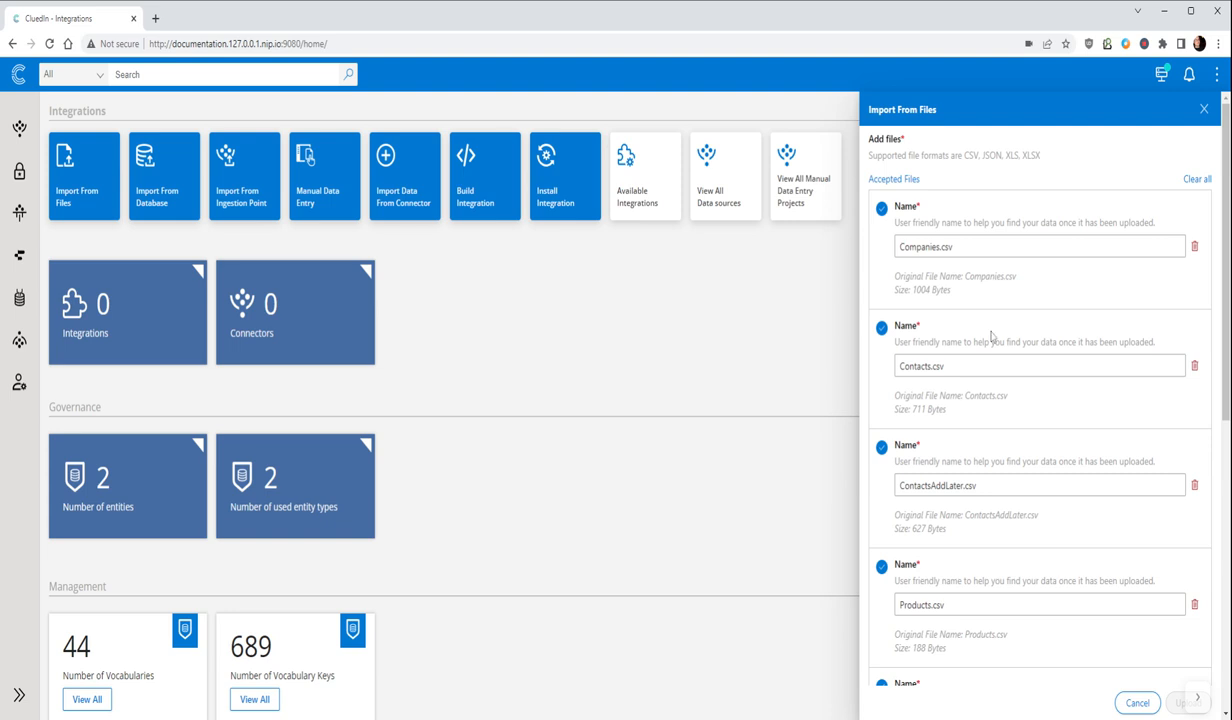
{"action": "scroll", "coordinate": [993, 344], "scroll_direction": "down", "scroll_amount": 2}
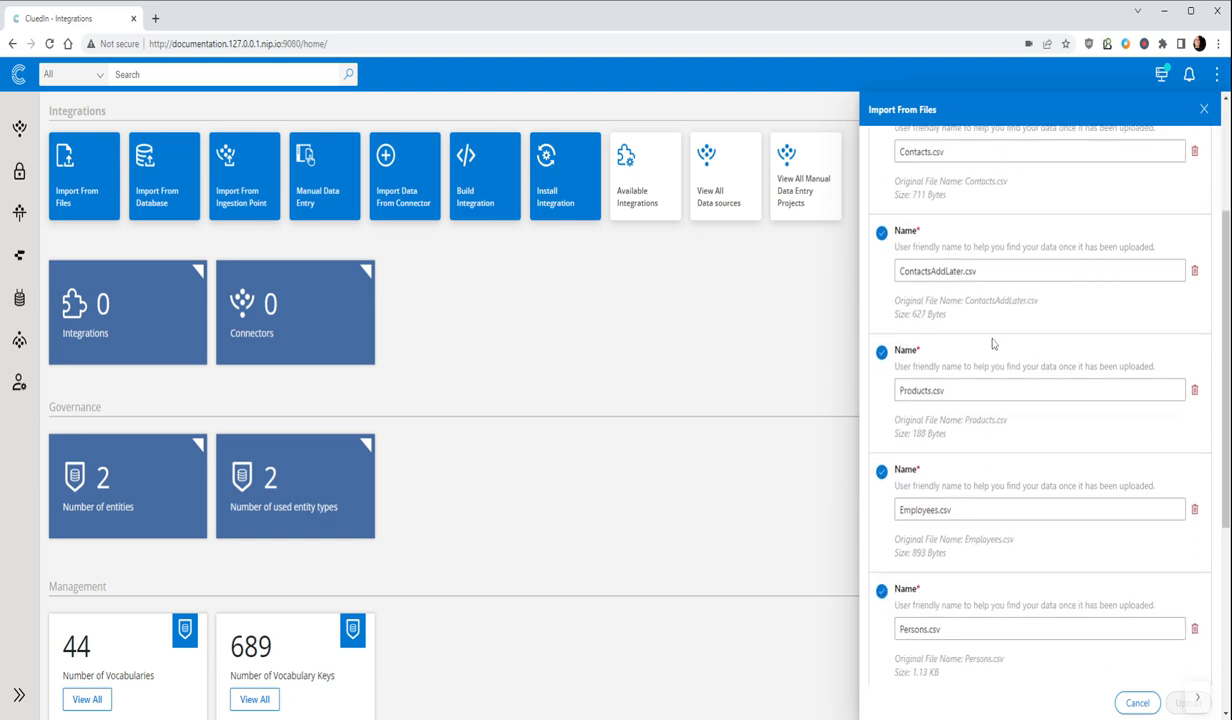
{"action": "scroll", "coordinate": [993, 344], "scroll_direction": "down", "scroll_amount": 3}
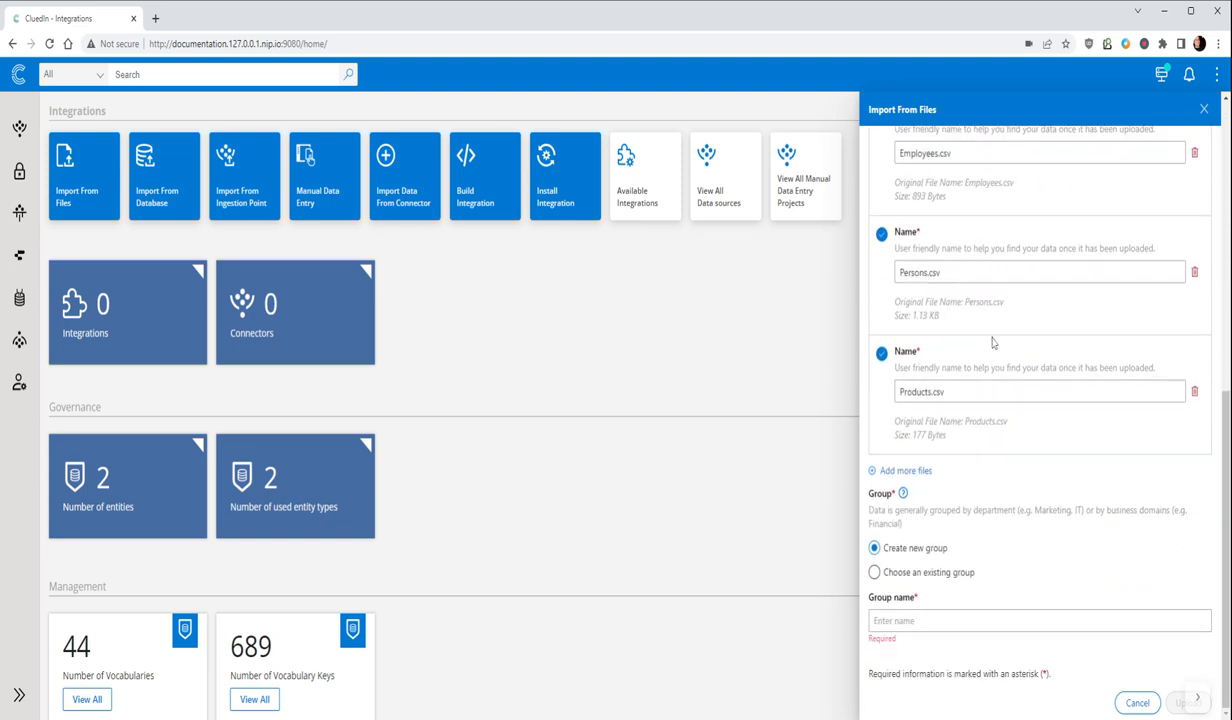
Step: Assign the files to a new group named Data after checking the existing groups, and upload them
{"action": "left_click", "coordinate": [911, 621]}
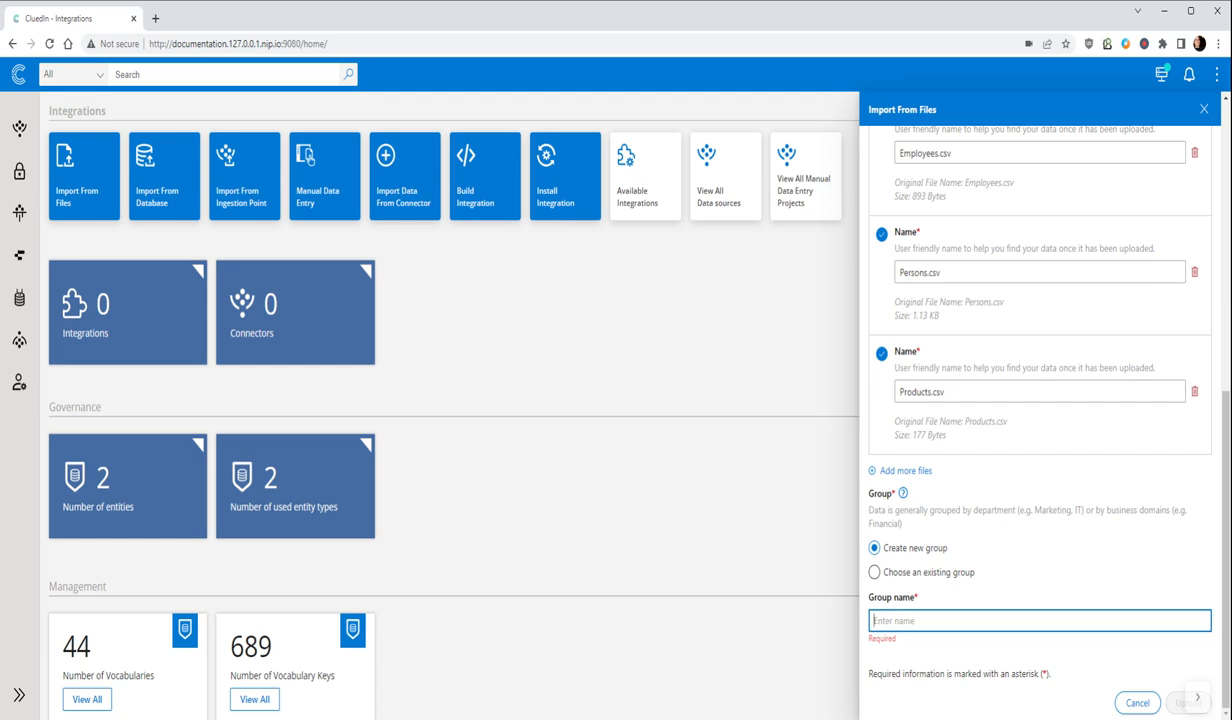
{"action": "left_click", "coordinate": [889, 576]}
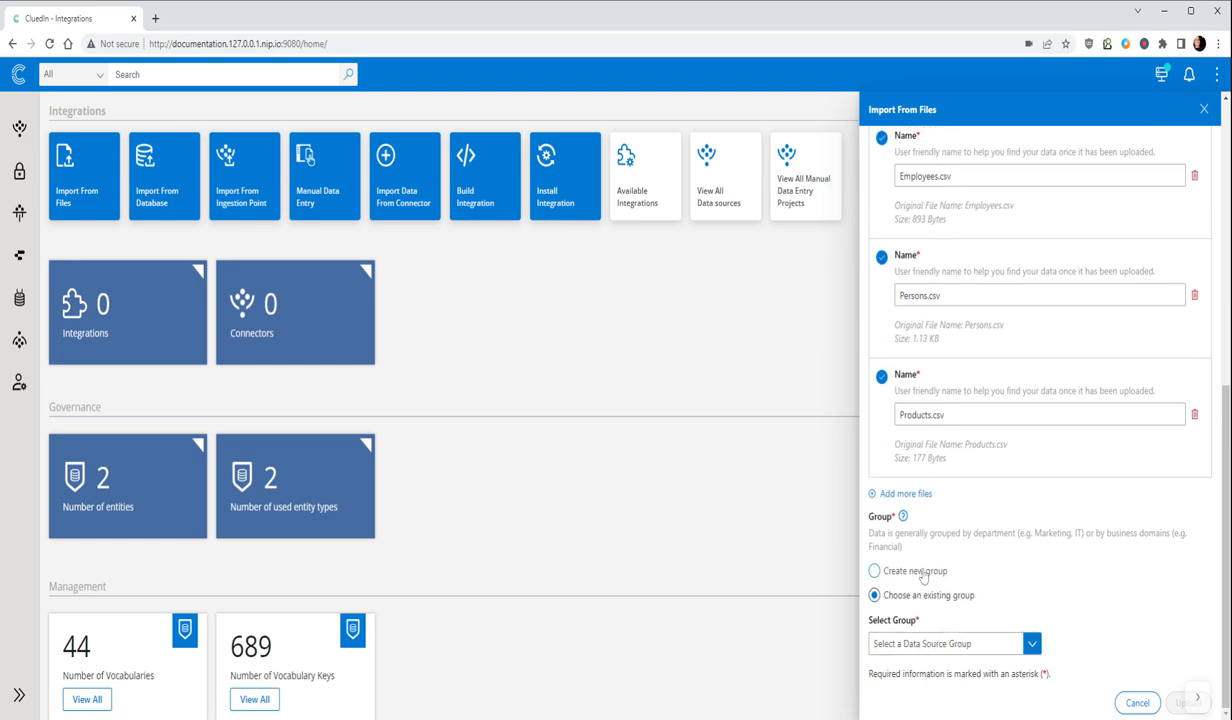
{"action": "left_click", "coordinate": [928, 647]}
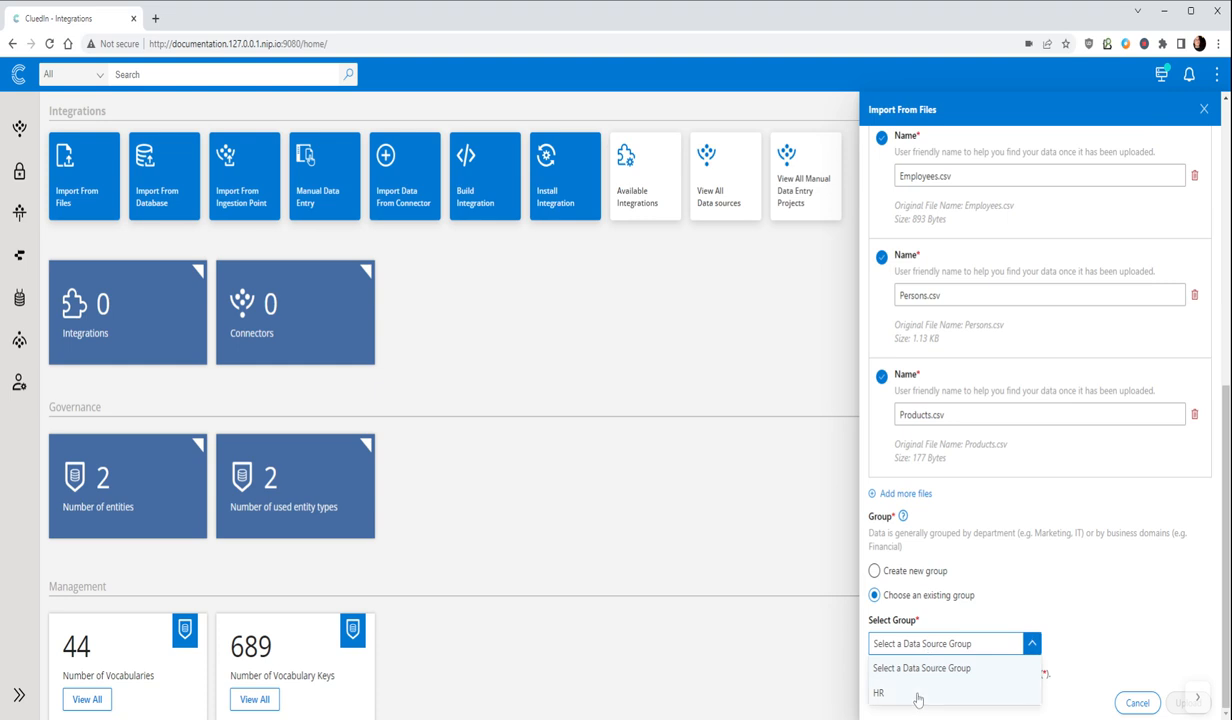
{"action": "left_click", "coordinate": [875, 571]}
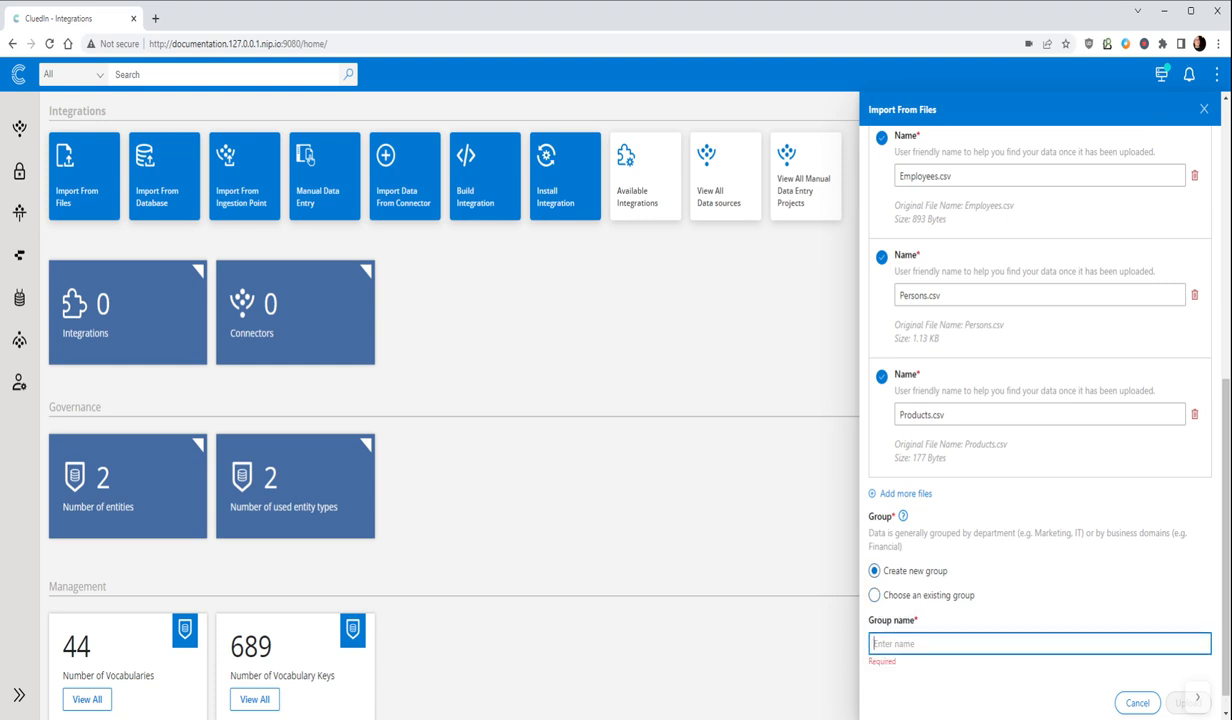
{"action": "type", "text": "Data"}
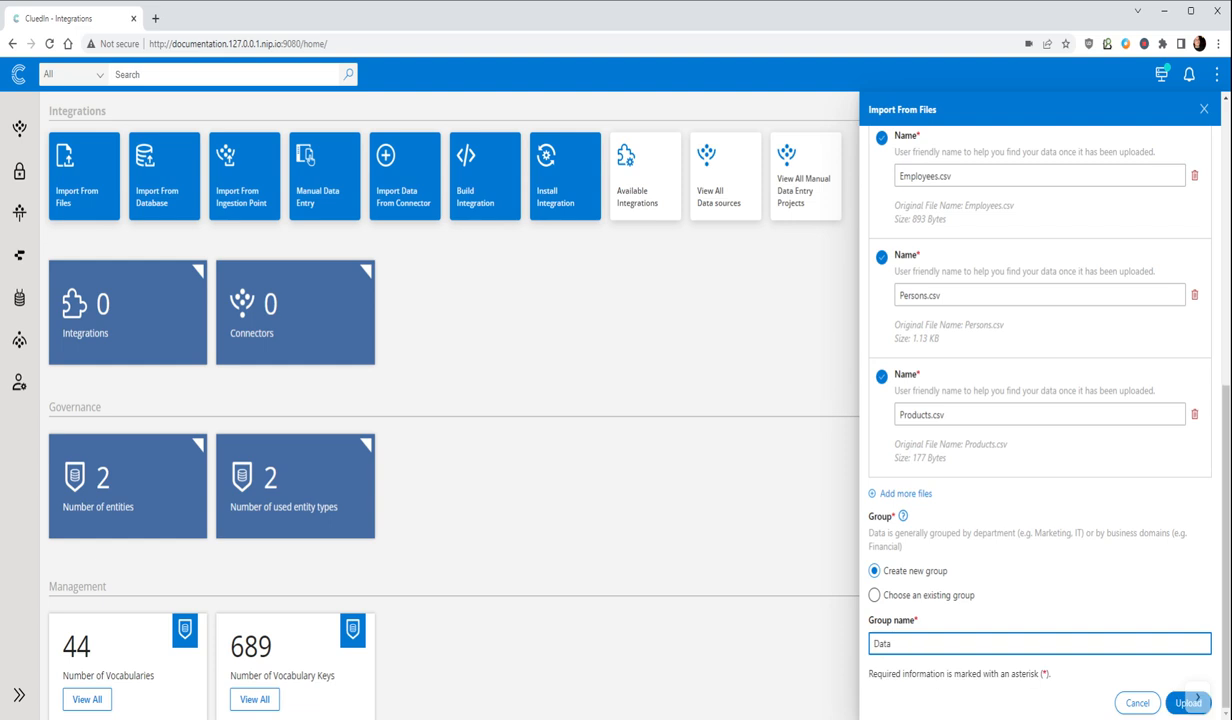
{"action": "left_click", "coordinate": [1177, 704]}
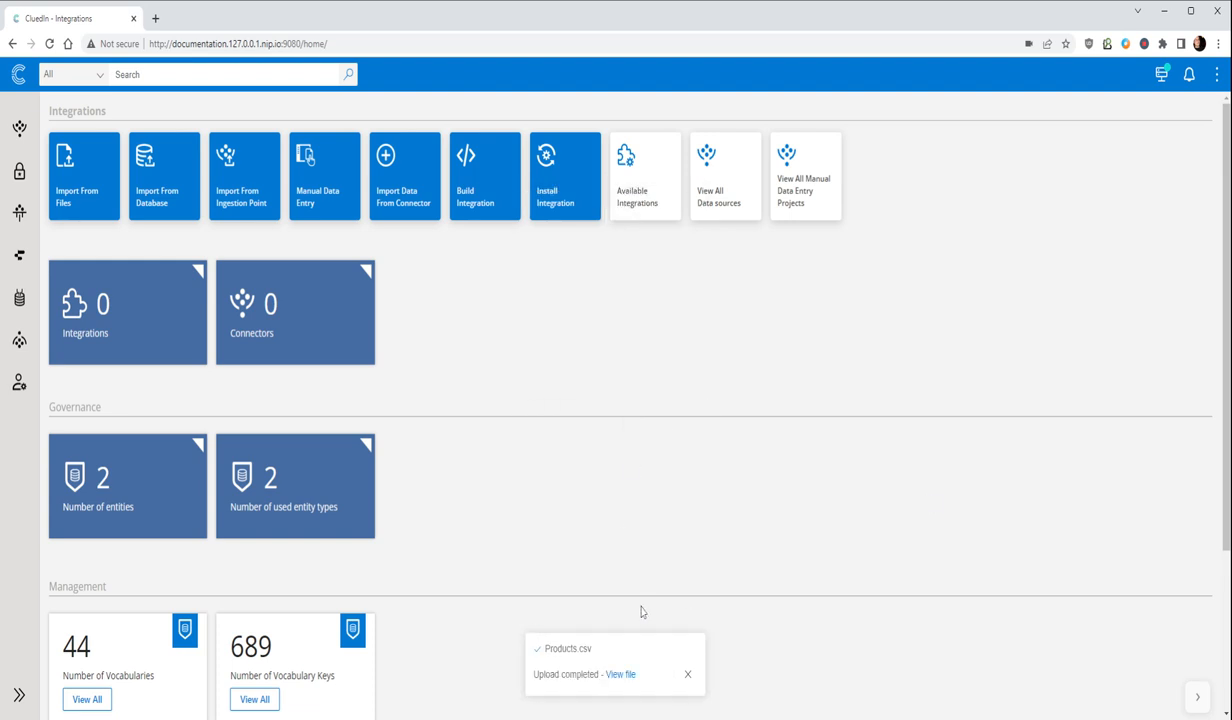
Step: Open the uploaded Products.csv data source and preview its Products.csv data set
{"action": "left_click", "coordinate": [621, 675]}
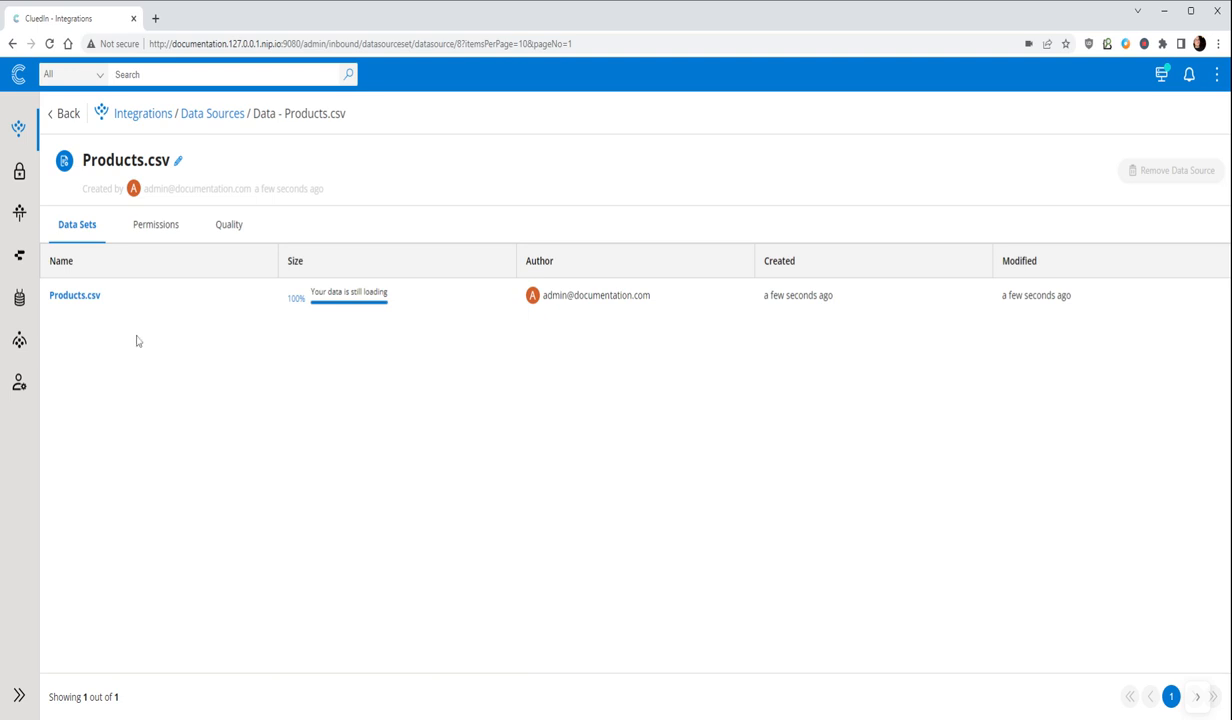
{"action": "left_click", "coordinate": [92, 296]}
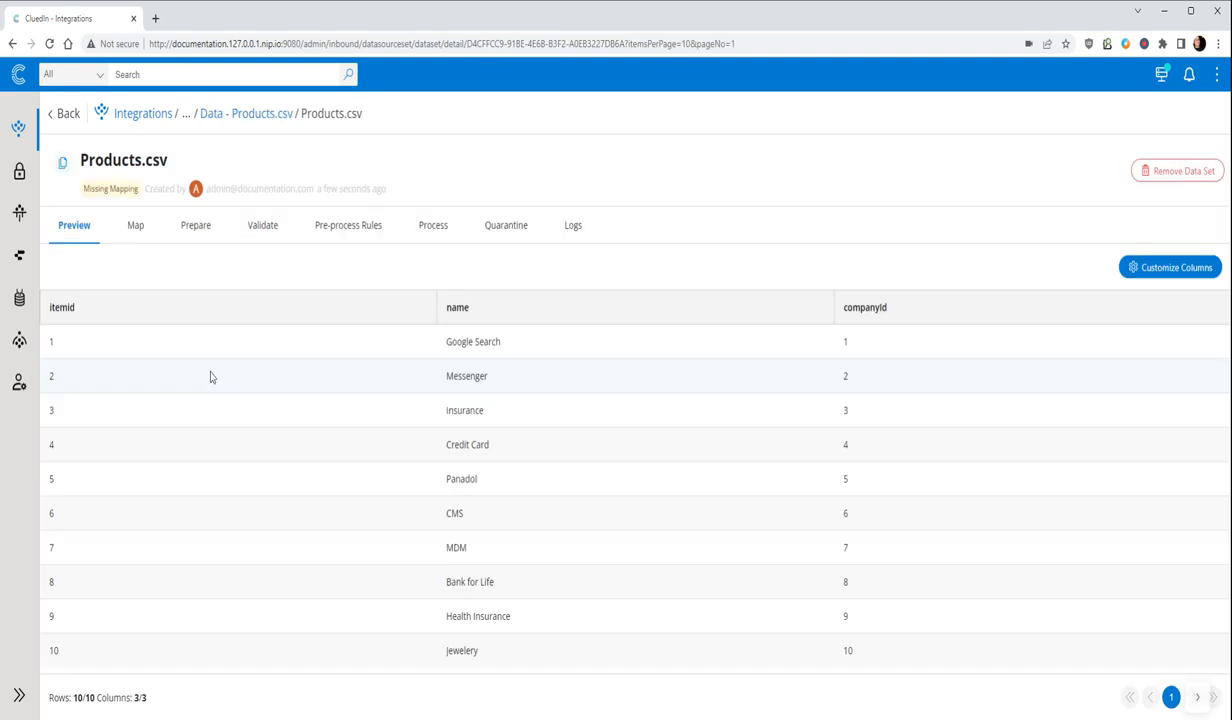